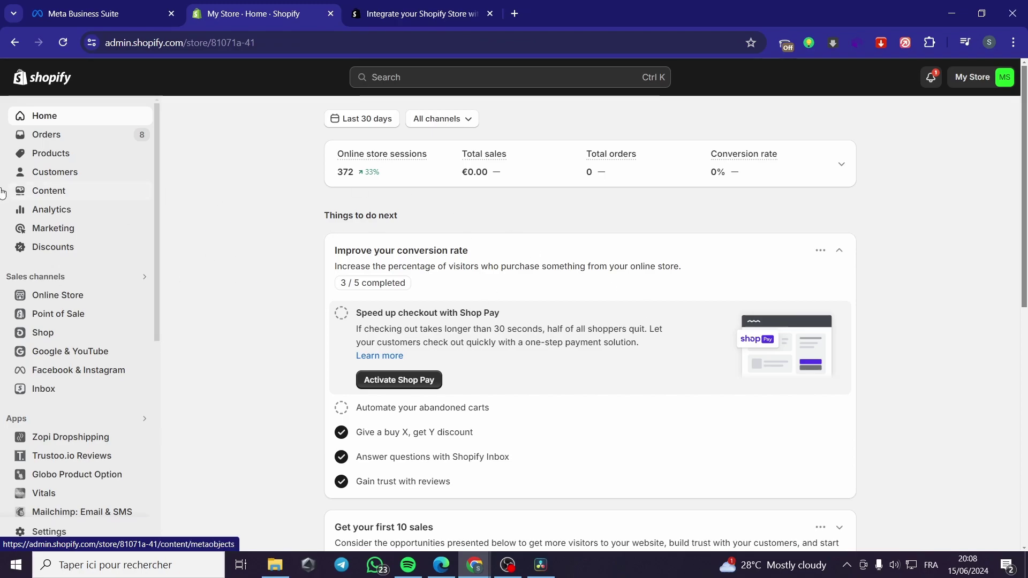
# Export all products from Shopify's Products page as a plain CSV file, sent by e-mail.
pyautogui.click(71, 160)
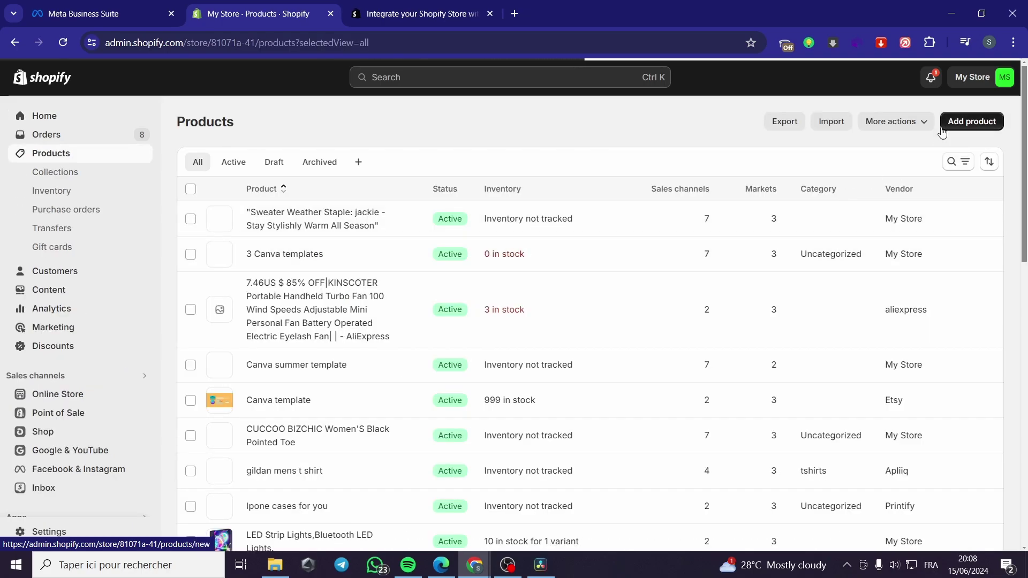
pyautogui.click(786, 125)
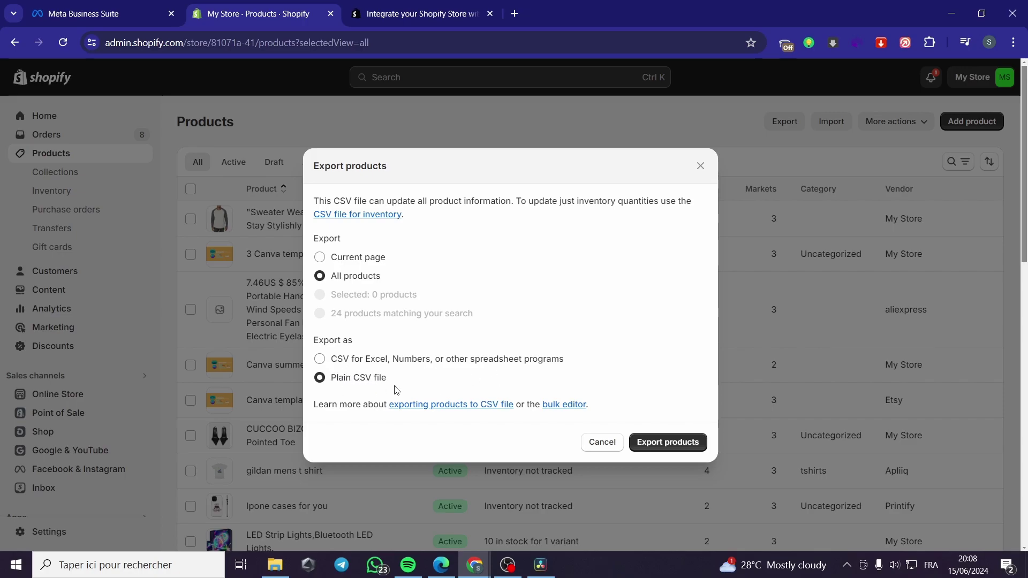
pyautogui.click(666, 443)
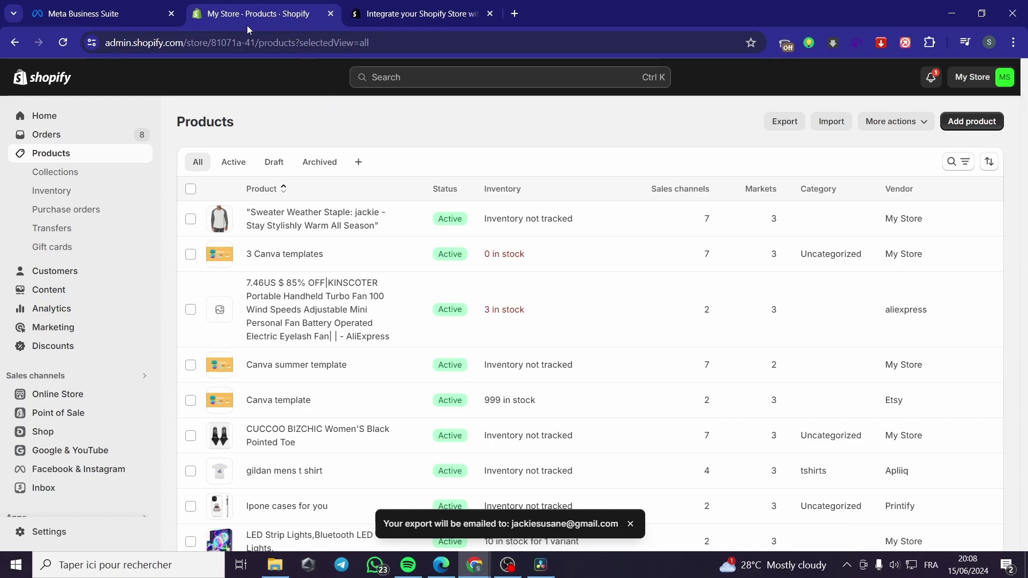
pyautogui.click(99, 5)
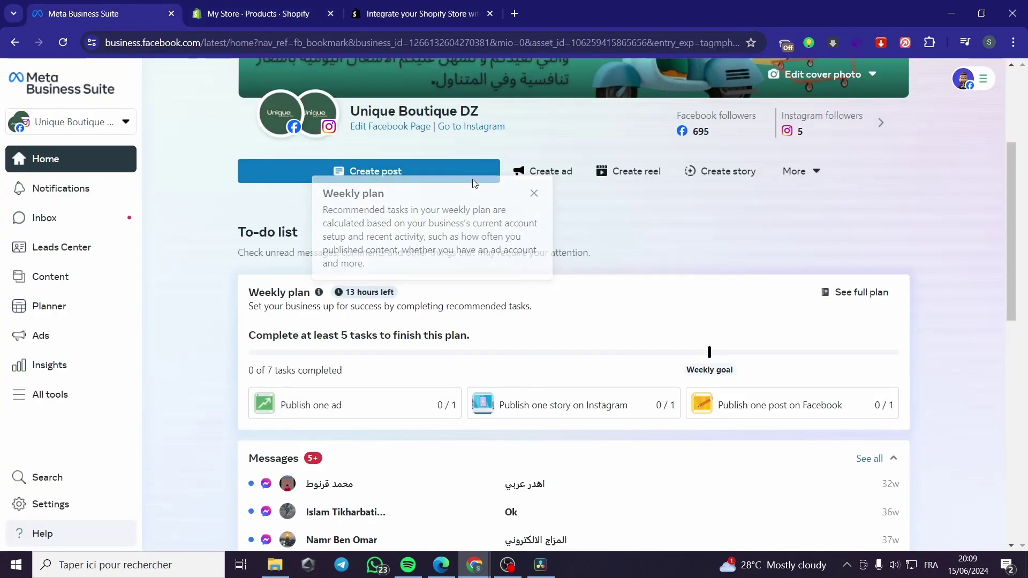
# Open Commerce from All tools under Sell products and services.
pyautogui.moveTo(455, 178)
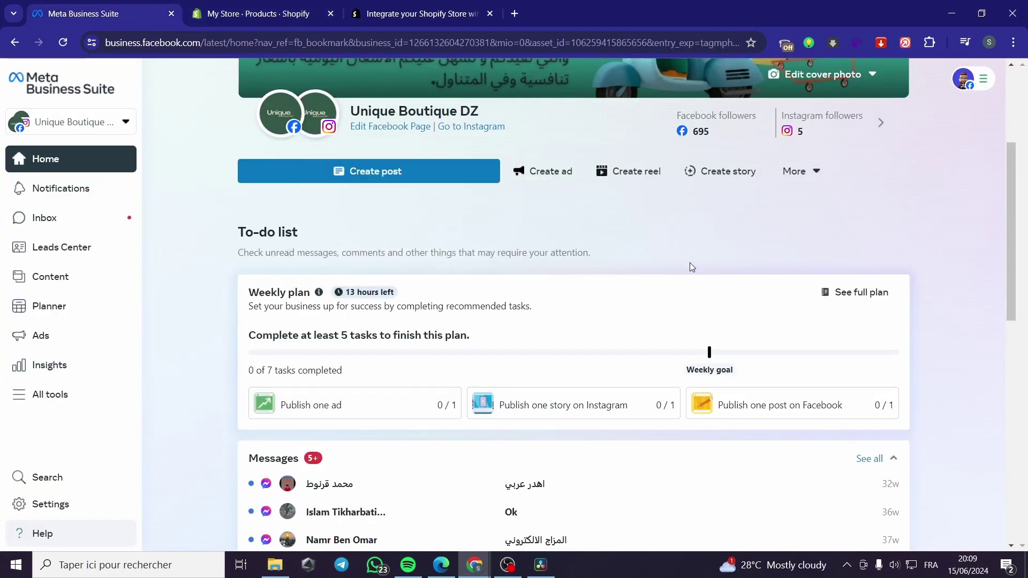
pyautogui.moveTo(1011, 193); pyautogui.dragTo(1018, 153)
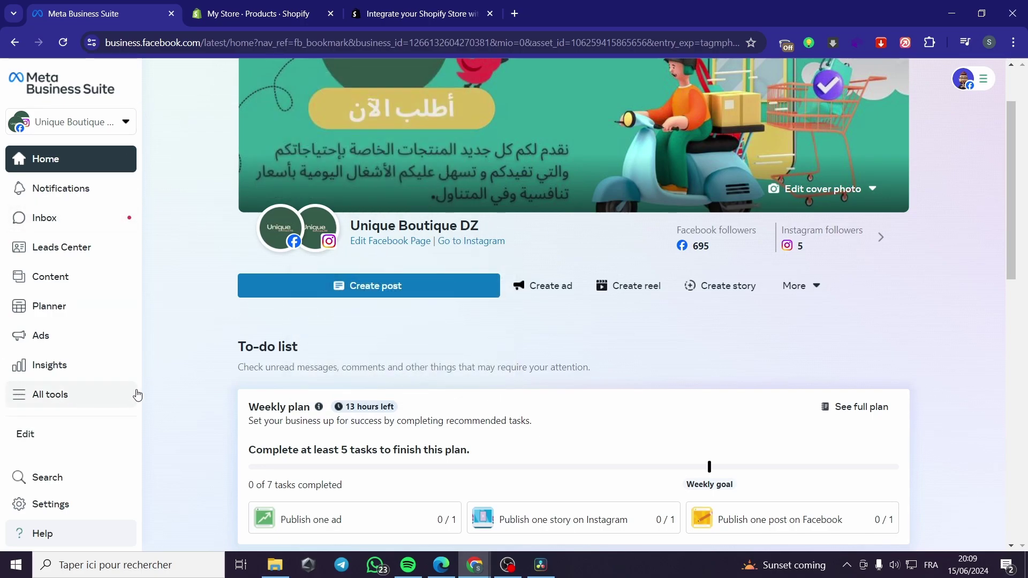
pyautogui.click(19, 397)
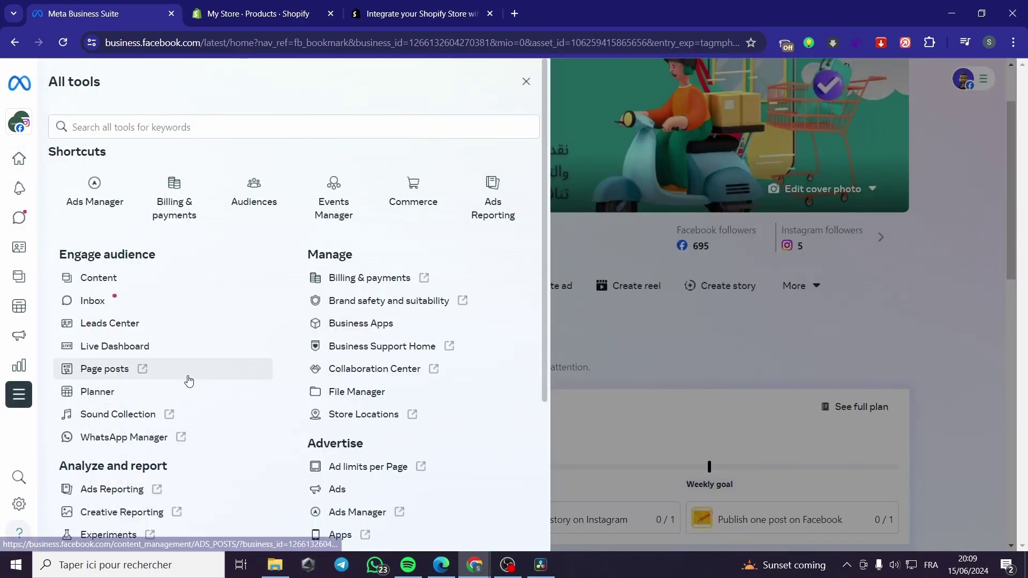
pyautogui.scroll(-4, 342, 318)
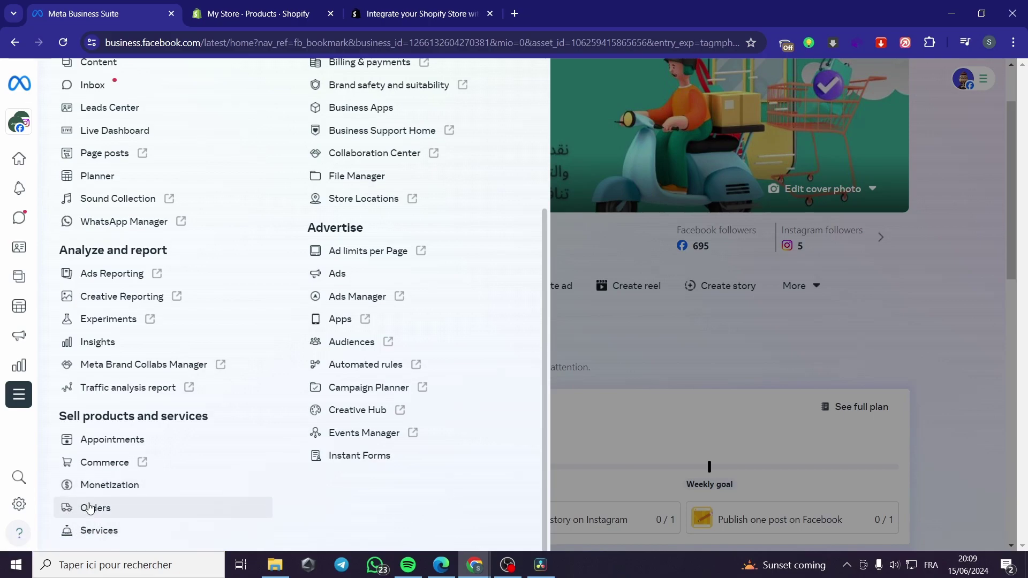
pyautogui.click(103, 464)
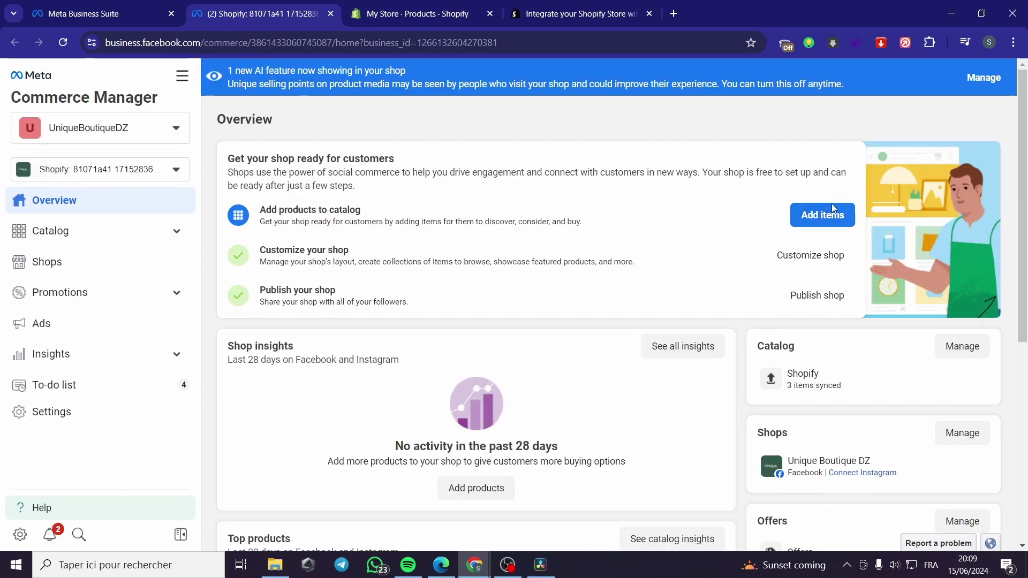
# Choose Manual item entry for the catalog and open the Shopify sweater product for reference.
pyautogui.click(824, 214)
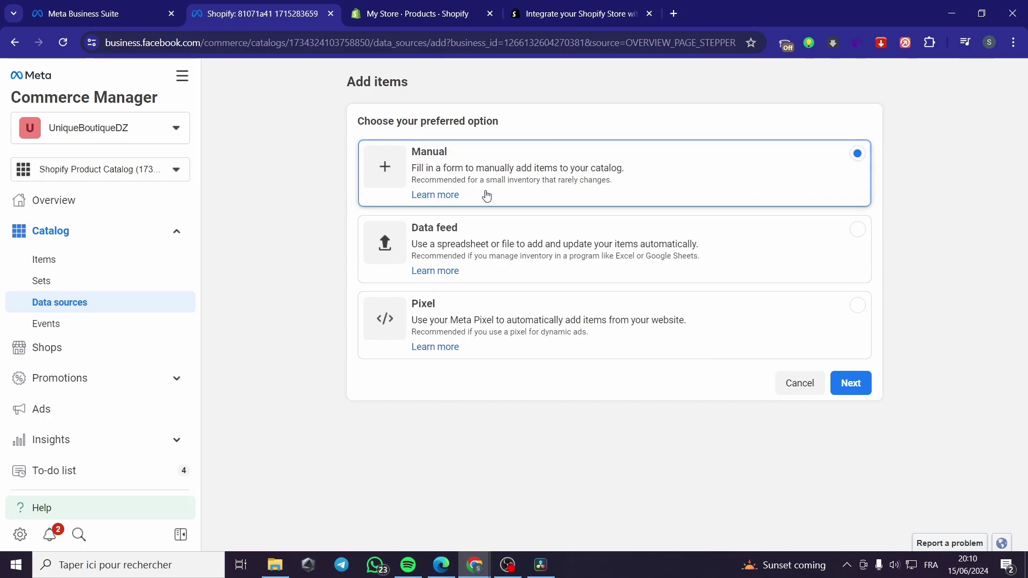
pyautogui.click(856, 383)
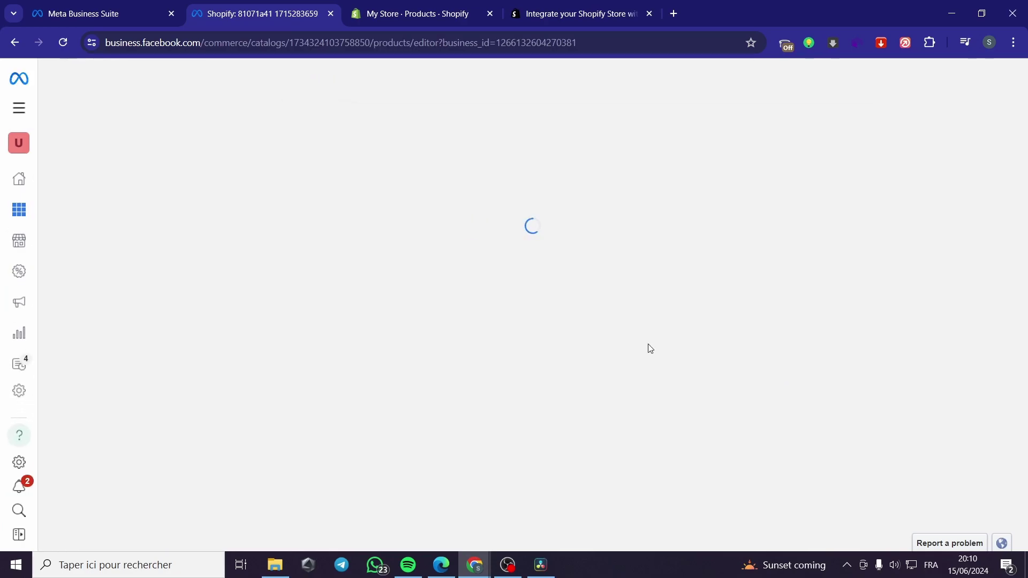
pyautogui.click(429, 6)
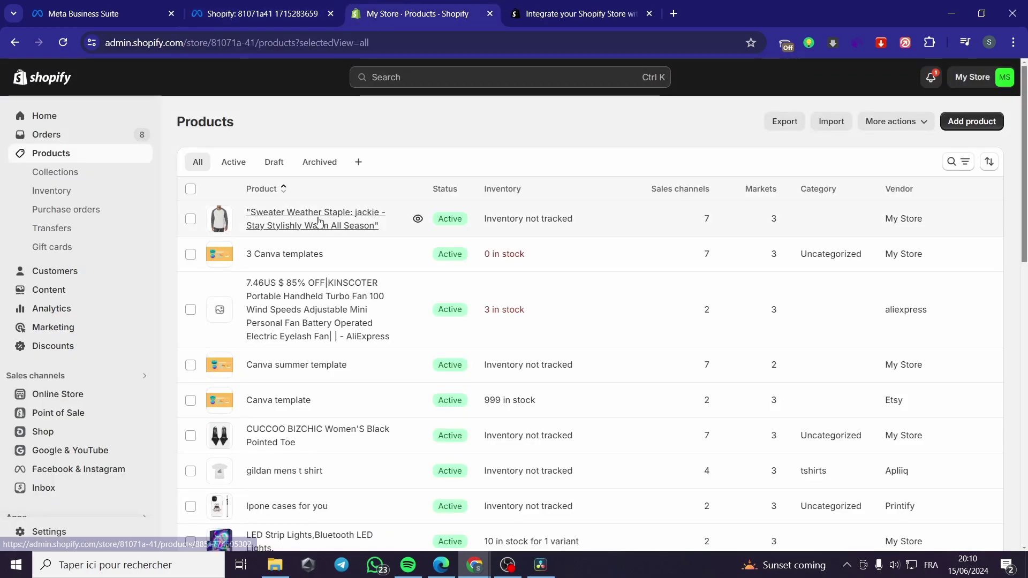
pyautogui.click(493, 229)
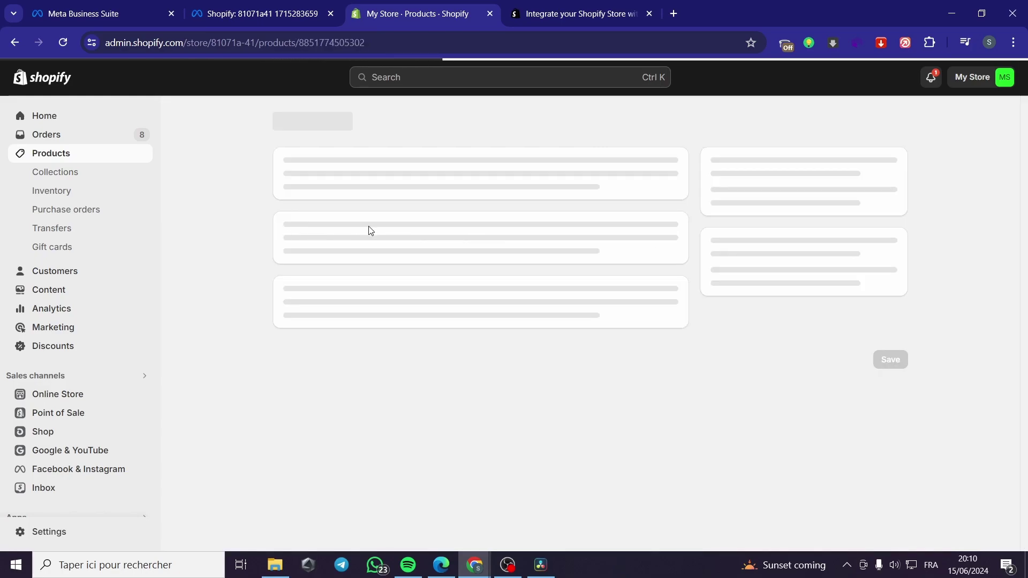
pyautogui.click(281, 4)
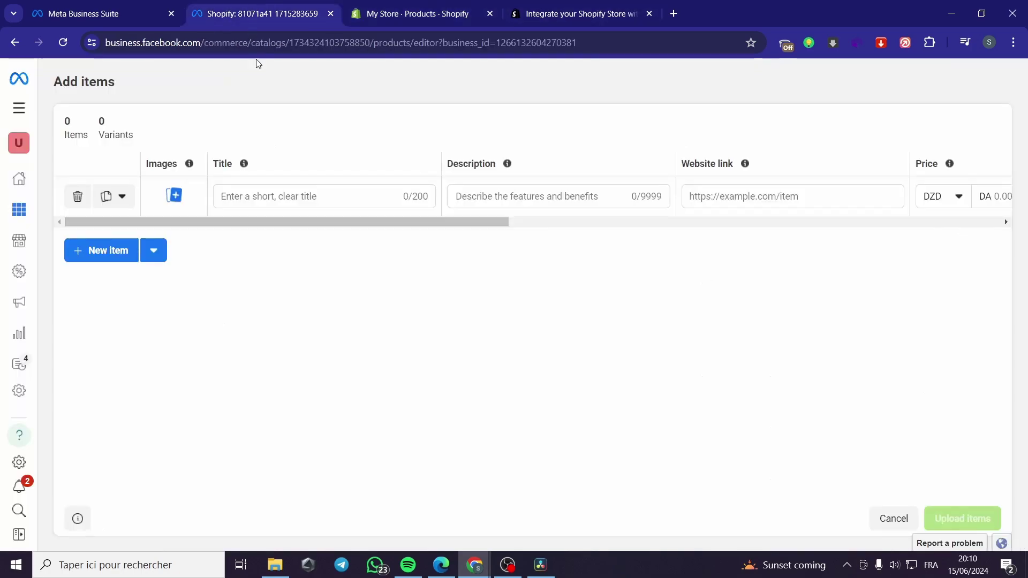
# Upload the sweater JPG from the computer as the item's main image.
pyautogui.click(174, 195)
pyautogui.click(514, 320)
pyautogui.scroll(-10, 399, 281)
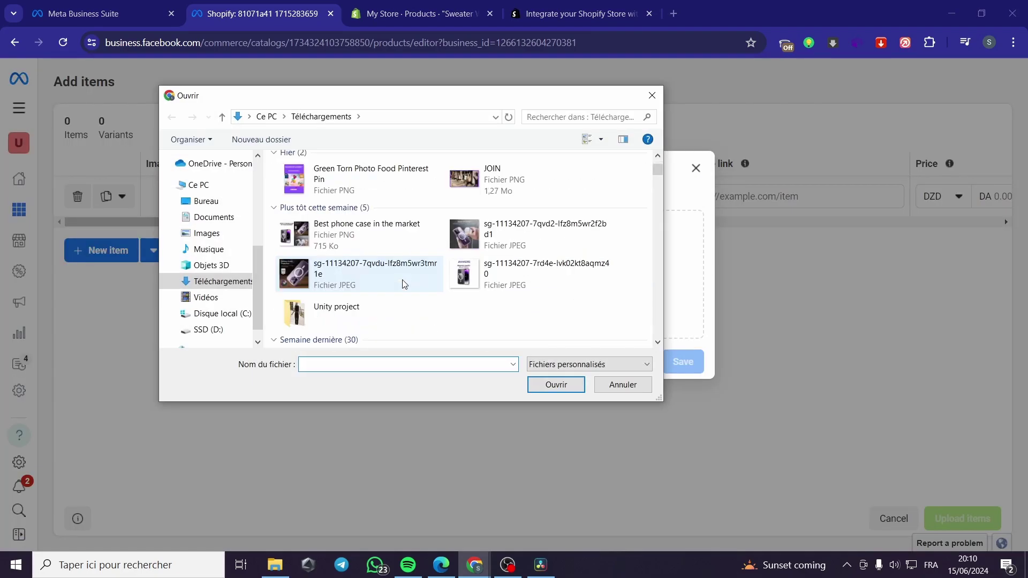
pyautogui.scroll(-12, 399, 281)
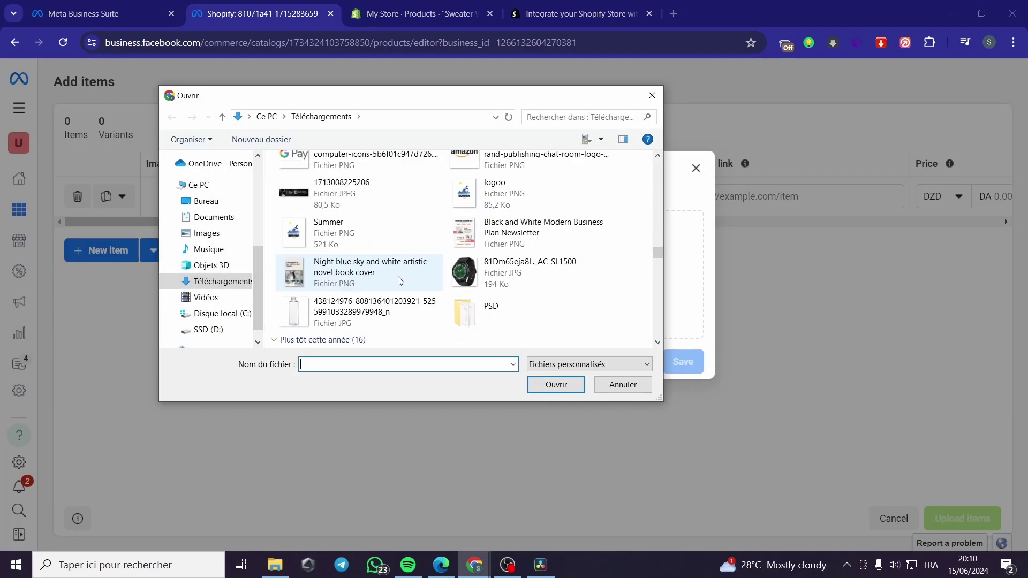
pyautogui.scroll(-12, 398, 280)
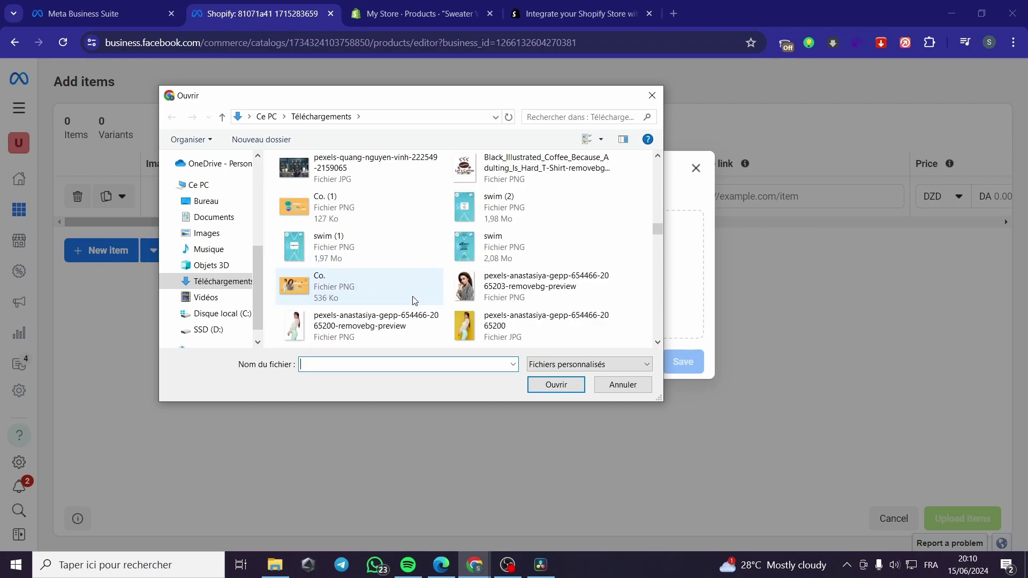
pyautogui.scroll(-12, 415, 300)
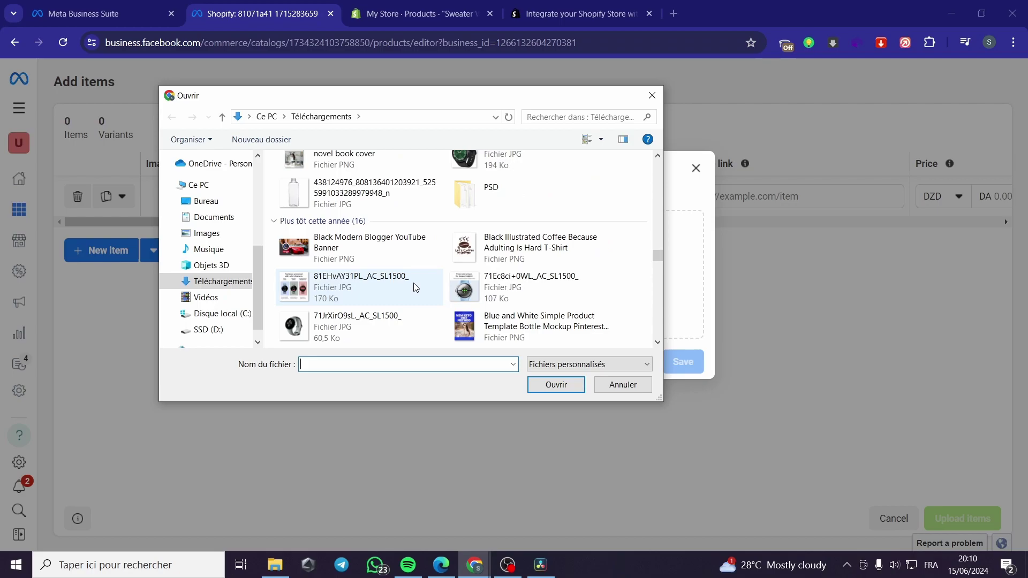
pyautogui.scroll(-3, 415, 288)
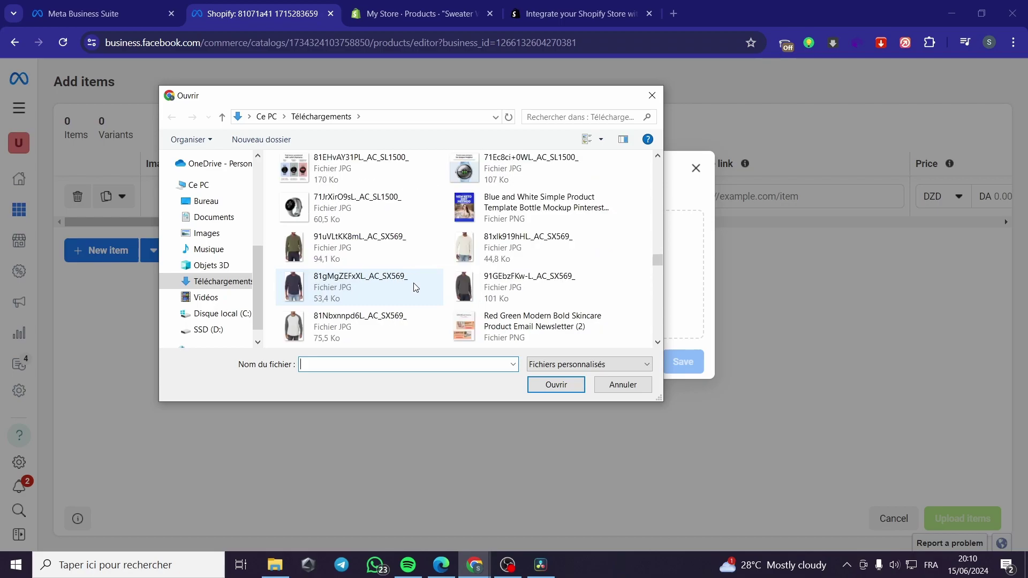
pyautogui.doubleClick(325, 331)
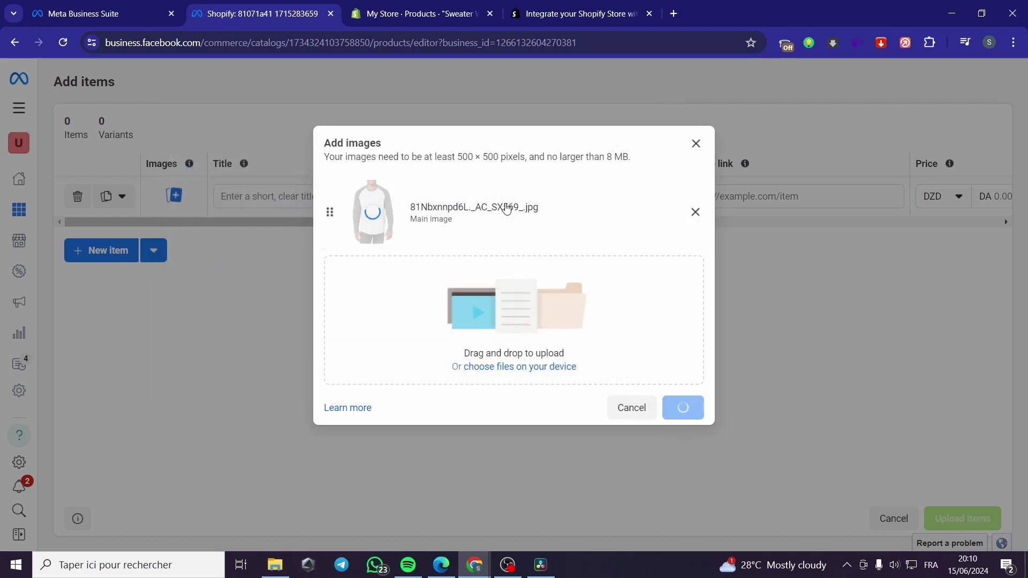
pyautogui.click(678, 410)
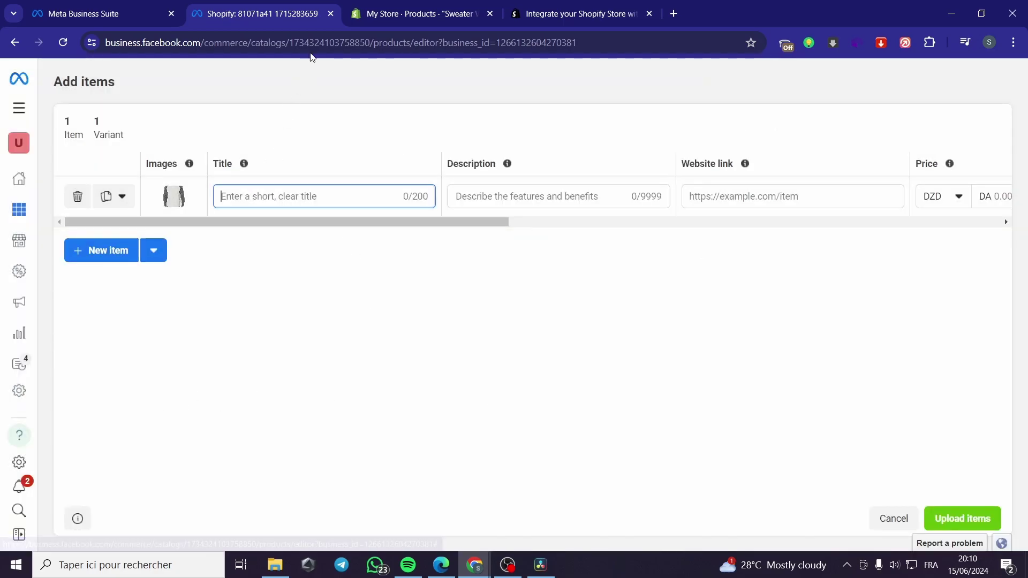
# Paste the sweater's Shopify title into the item's Title field.
pyautogui.click(420, 13)
pyautogui.moveTo(583, 188); pyautogui.dragTo(231, 186)
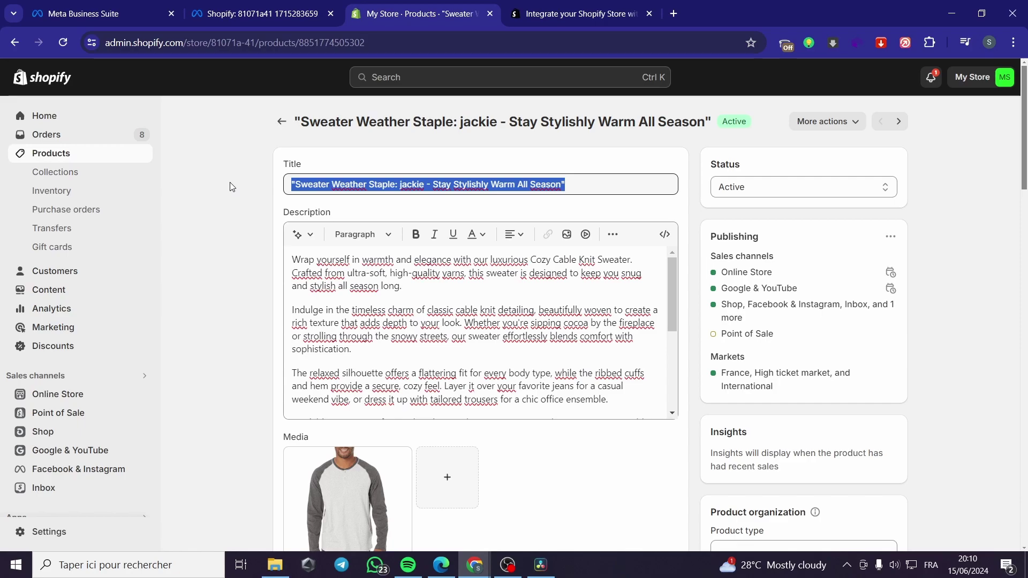
pyautogui.click(261, 14)
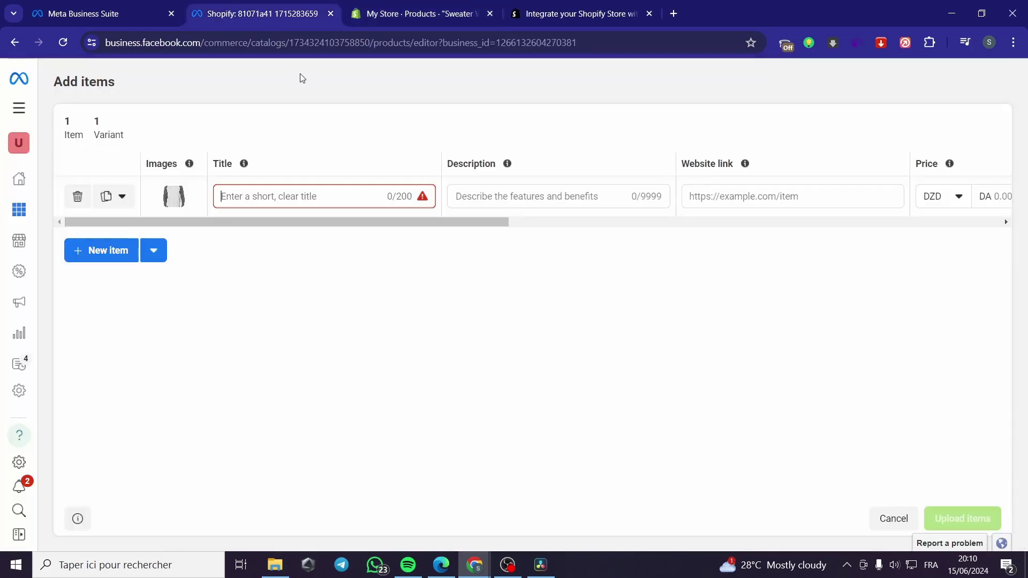
pyautogui.click(332, 196)
pyautogui.write('"Sweater Weather Staple: jackie - Stay Stylish & Warm All Season"')
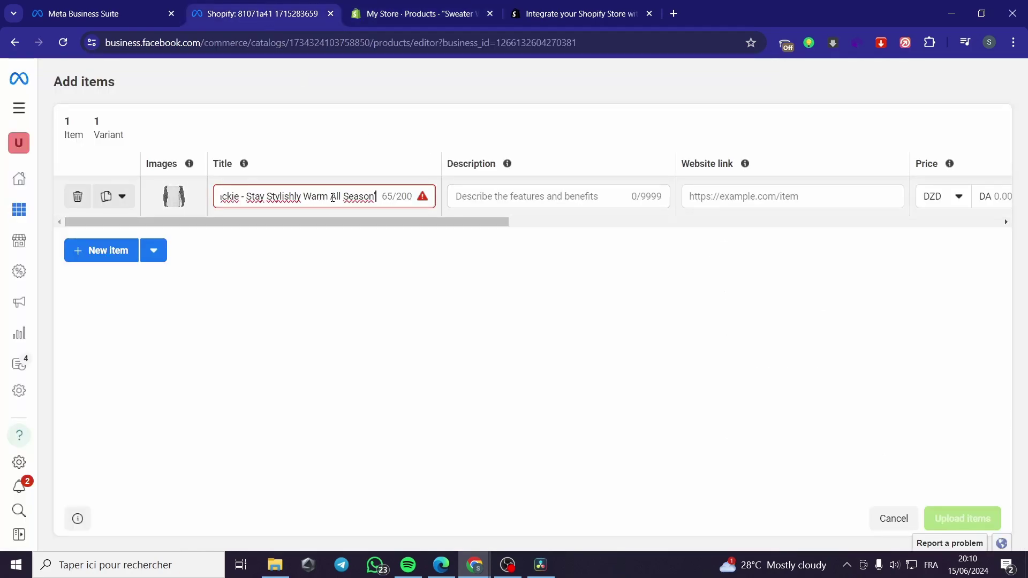
# Select the sweater's description text in the Shopify product editor.
pyautogui.click(581, 197)
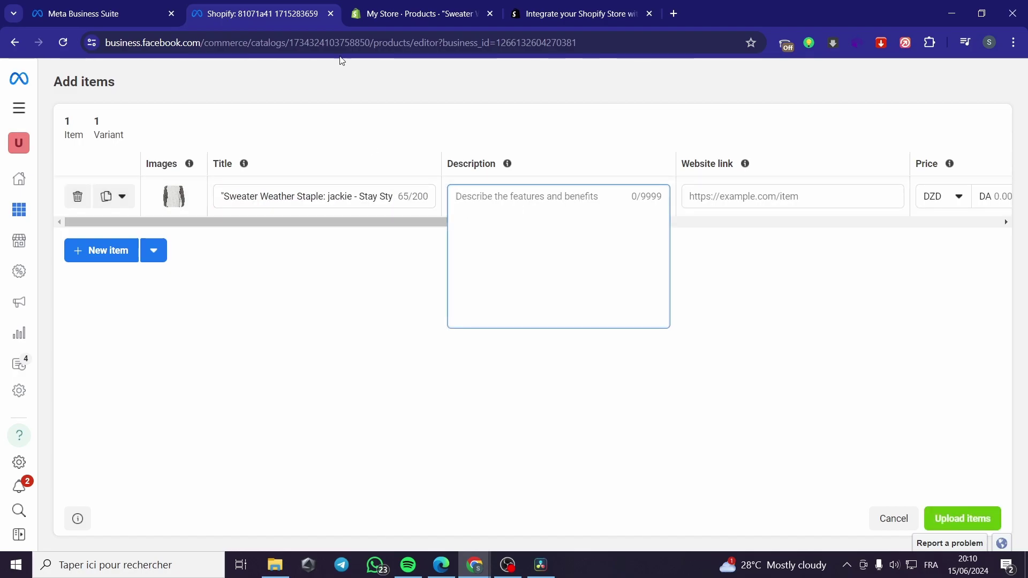
pyautogui.click(420, 13)
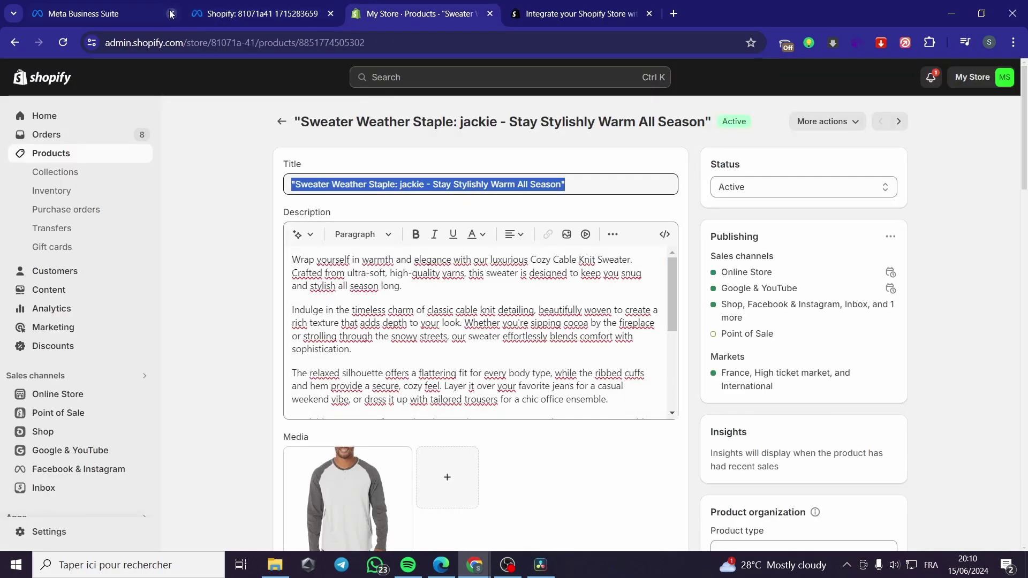
pyautogui.click(262, 13)
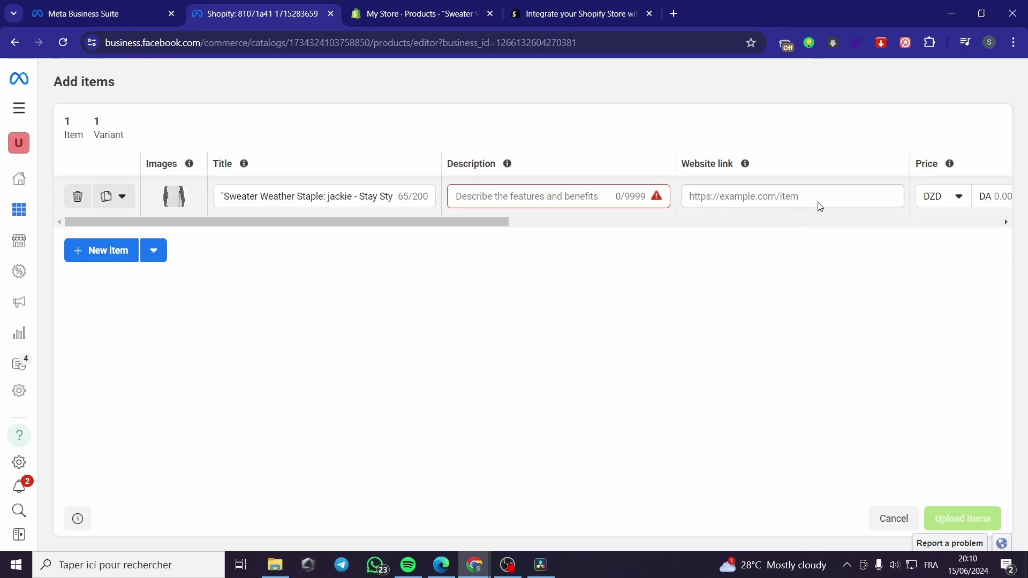
pyautogui.click(368, 21)
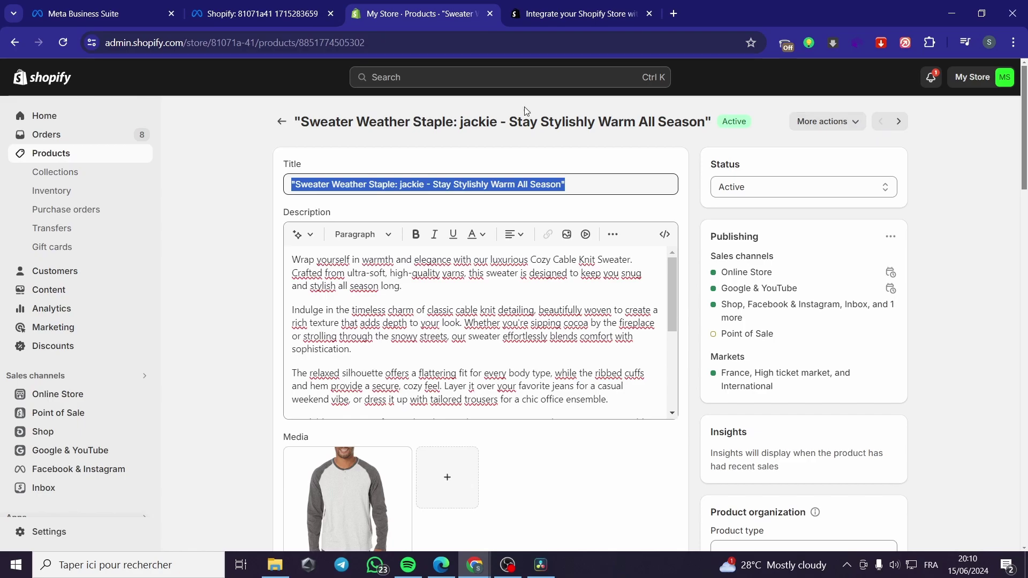
pyautogui.click(256, 6)
pyautogui.click(389, 6)
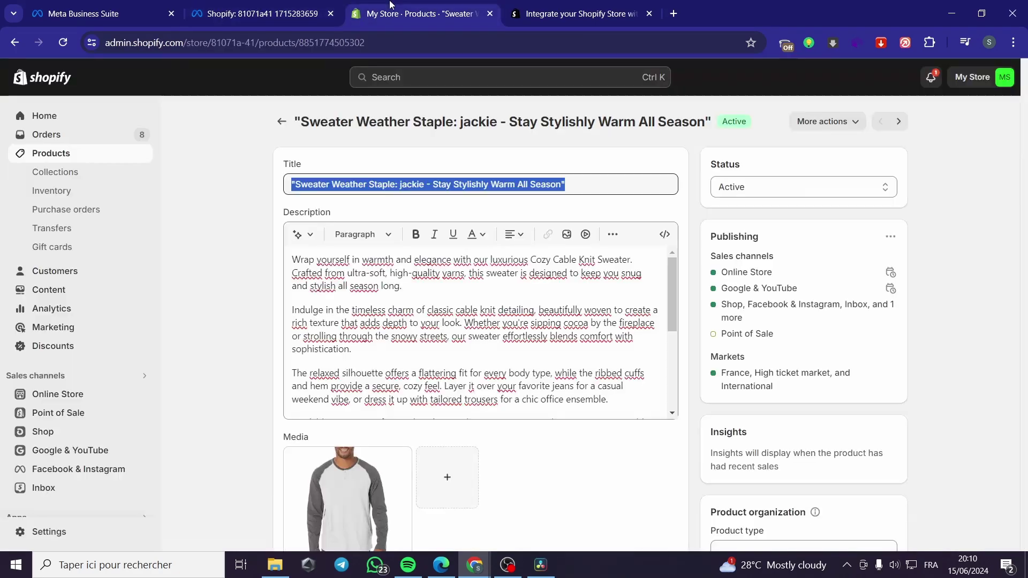
pyautogui.click(290, 262)
pyautogui.moveTo(608, 400); pyautogui.dragTo(314, 235)
pyautogui.click(411, 299)
# Copy the full 1401-character Shopify description and paste it into the item's Description.
pyautogui.scroll(-3, 509, 339)
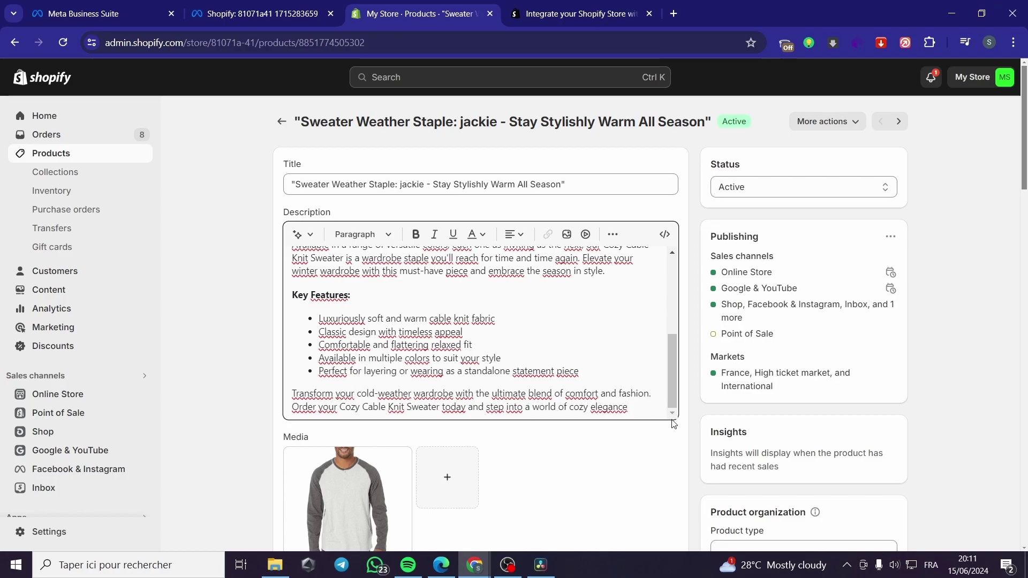
pyautogui.moveTo(613, 407); pyautogui.dragTo(293, 261)
pyautogui.hotkey('ctrl', 'c')
pyautogui.hotkey('ctrl', 'shift', 'Tab')
pyautogui.click(569, 198)
pyautogui.hotkey('ctrl', 'v')
pyautogui.click(754, 199)
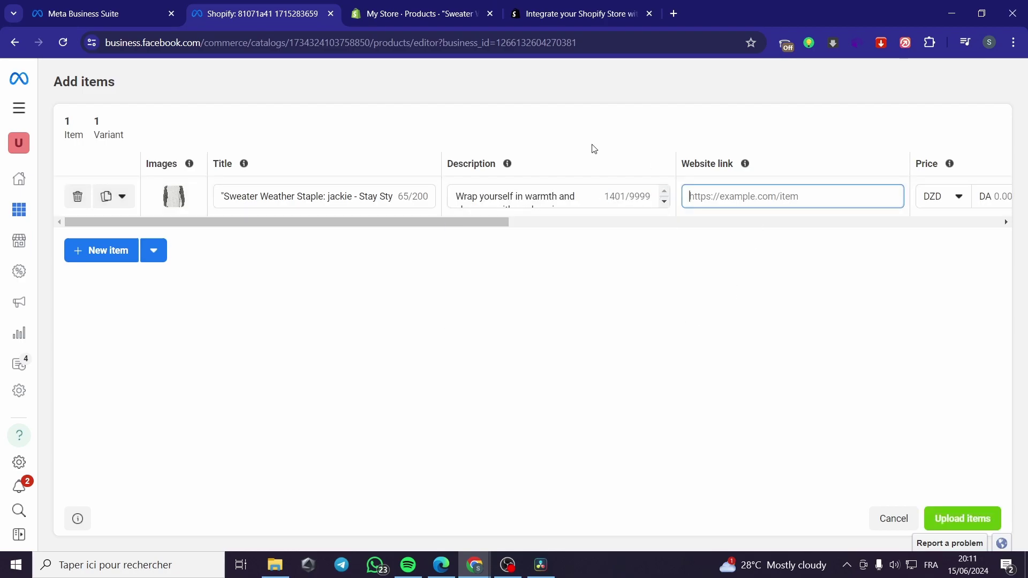
pyautogui.hotkey('ctrl', 'Tab')
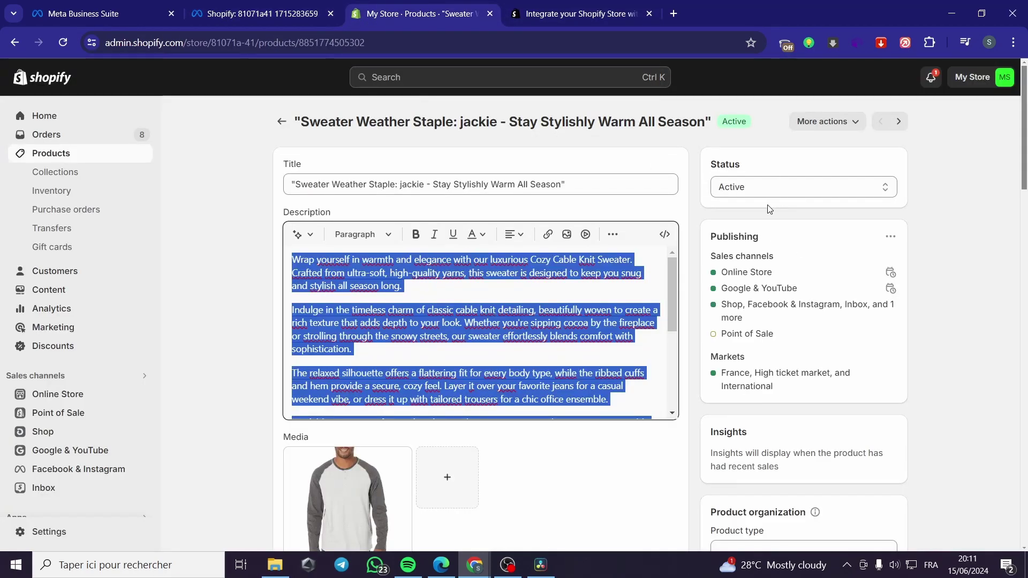
# Copy the sweater's storefront page URL and paste it as the item's Website link.
pyautogui.click(859, 122)
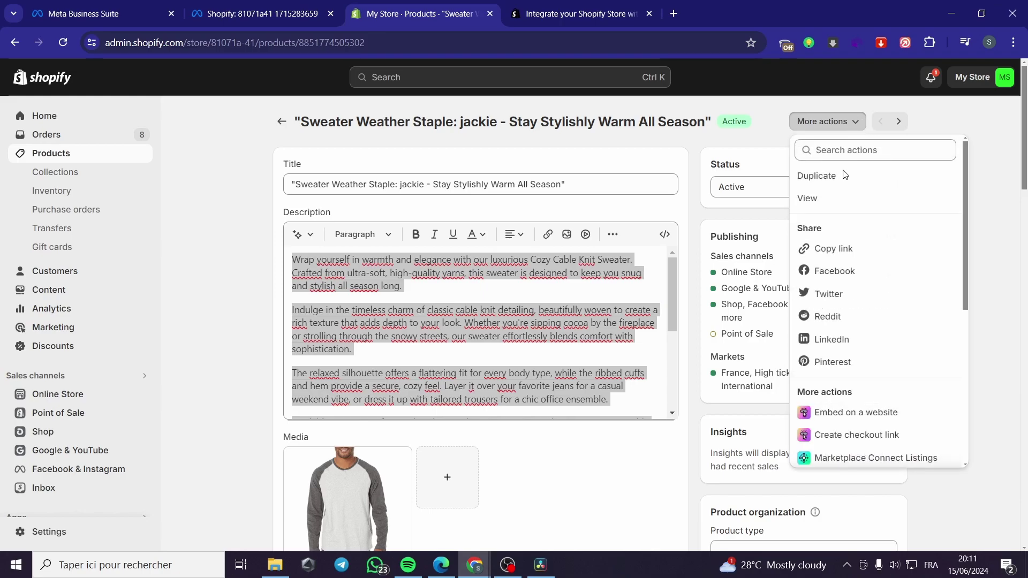
pyautogui.click(837, 201)
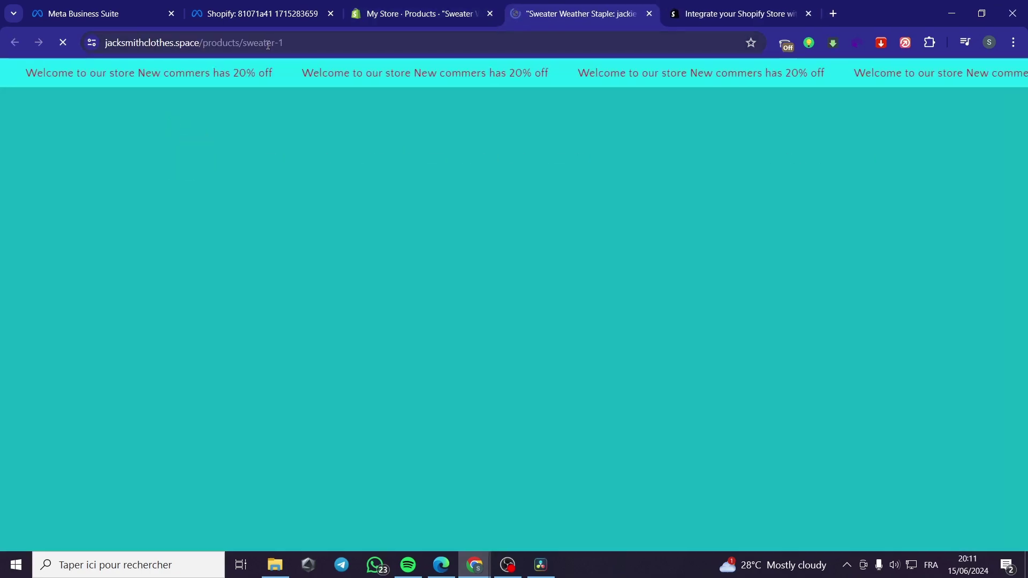
pyautogui.click(355, 42)
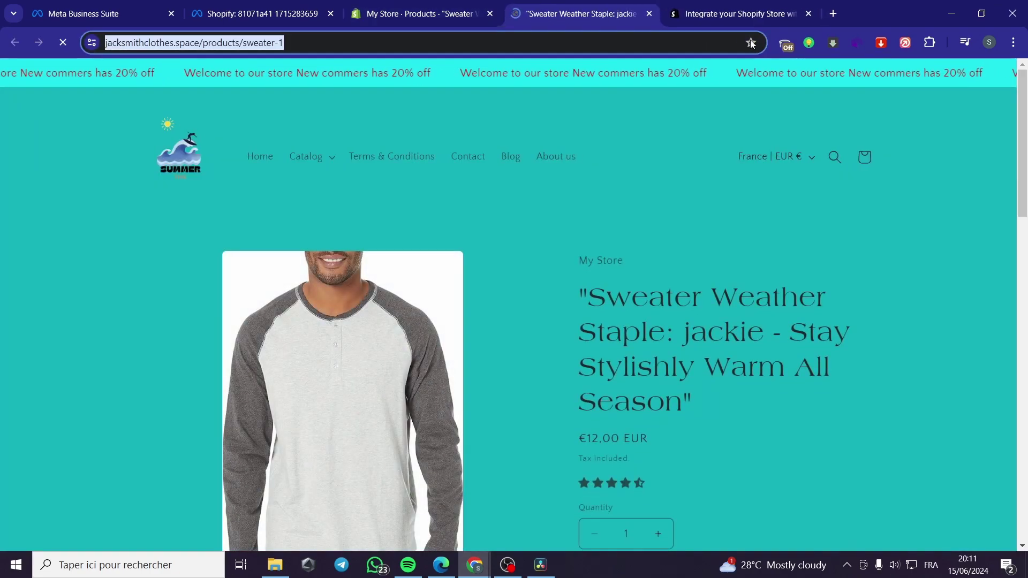
pyautogui.click(649, 14)
pyautogui.click(262, 13)
pyautogui.click(741, 194)
pyautogui.hotkey('ctrl', 'v')
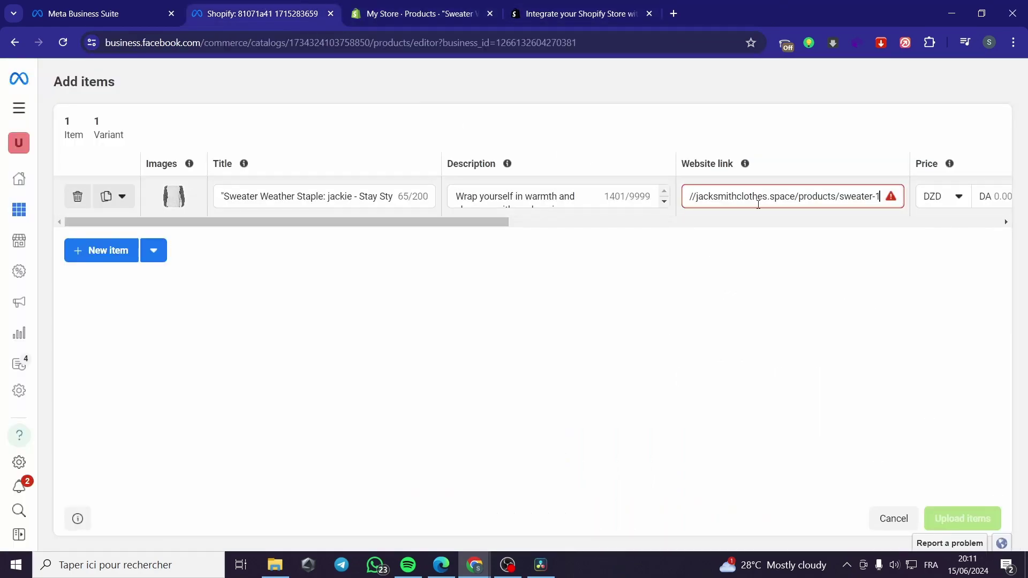
pyautogui.click(892, 245)
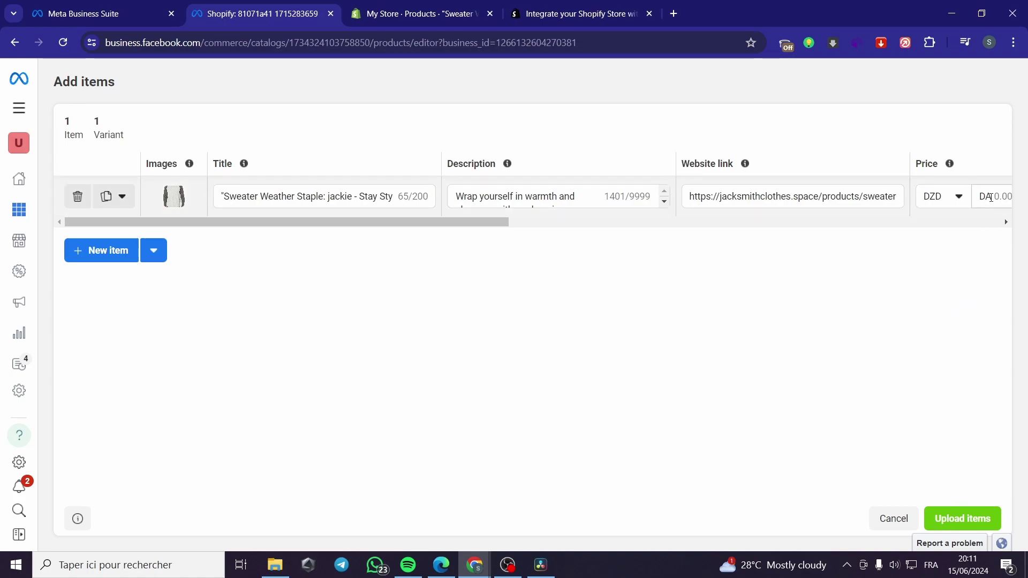
# Set the item price to 12.00 EUR and upload it to the catalog.
pyautogui.click(957, 199)
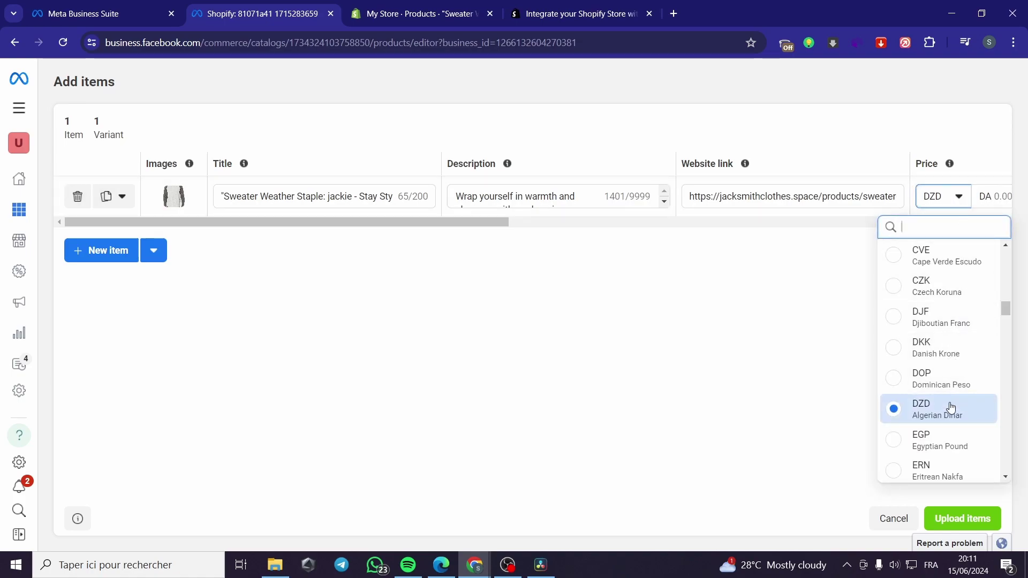
pyautogui.write('eu')
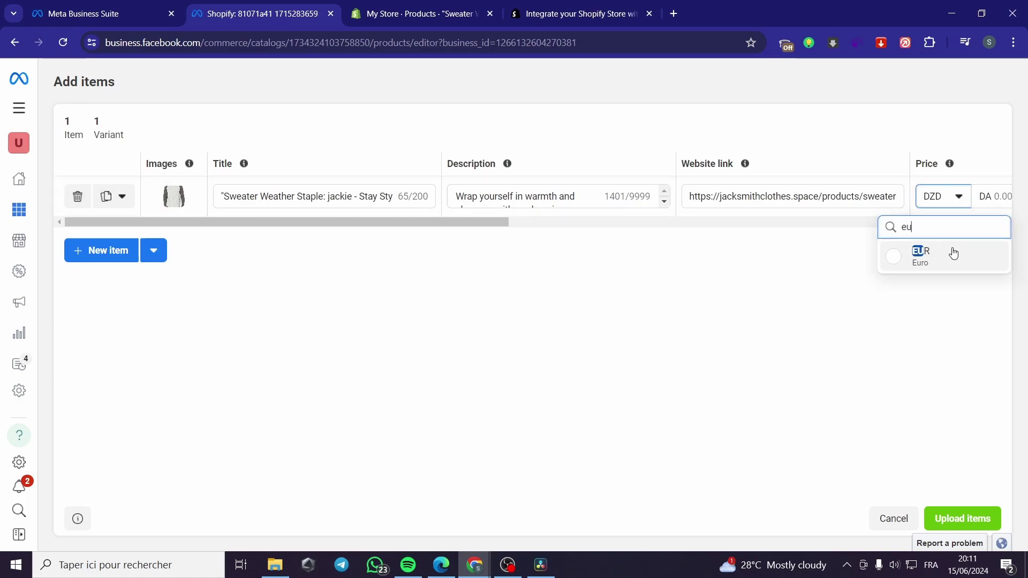
pyautogui.click(954, 258)
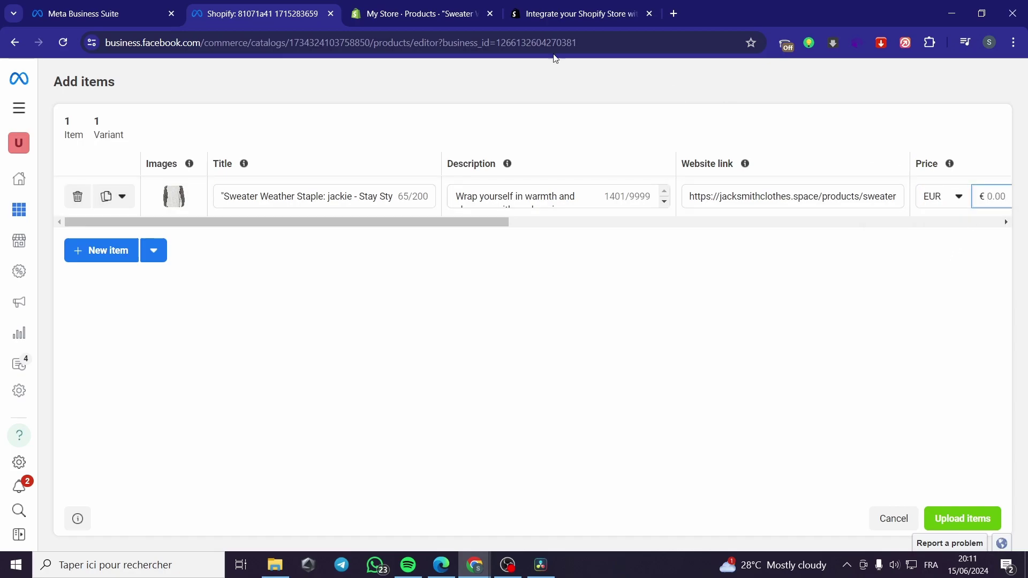
pyautogui.click(410, 6)
pyautogui.scroll(-10, 580, 287)
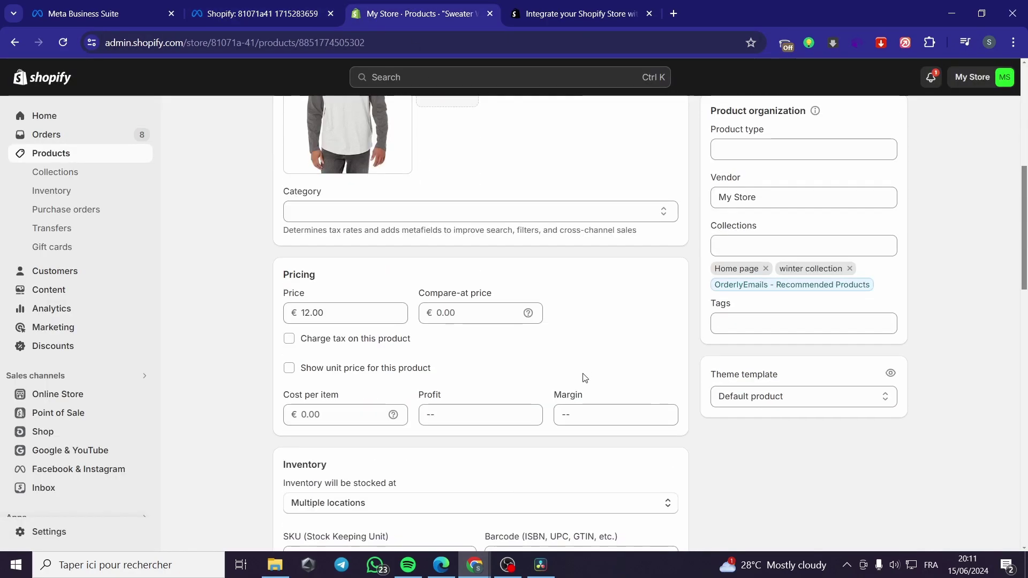
pyautogui.click(268, 13)
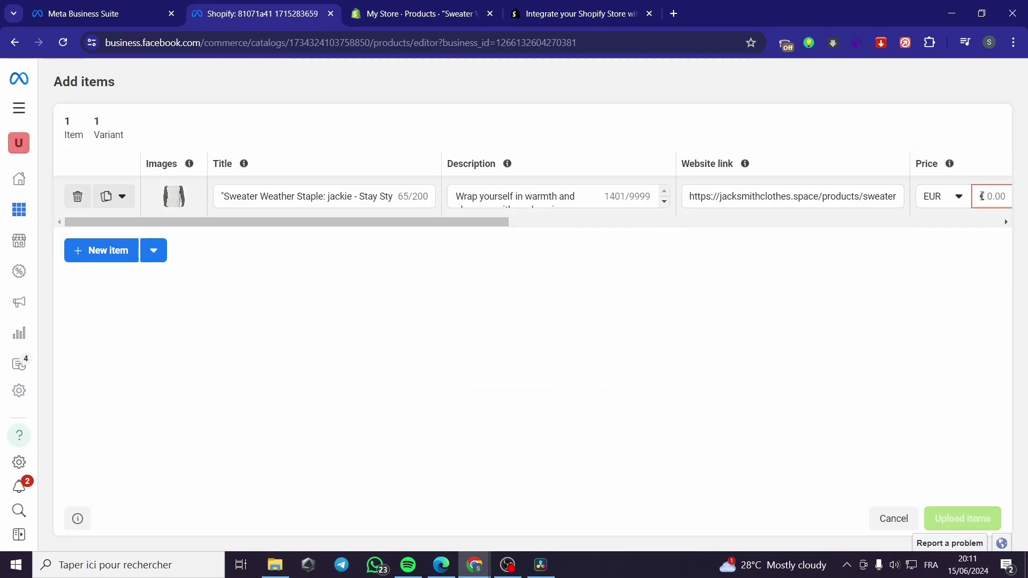
pyautogui.click(994, 196)
pyautogui.write('12')
pyautogui.click(904, 294)
pyautogui.click(968, 529)
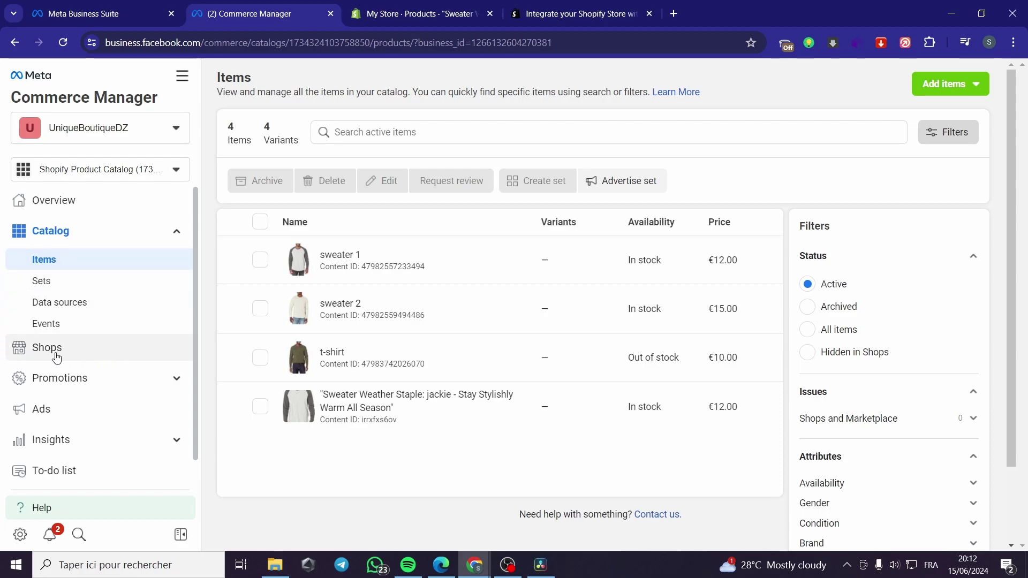
# Preview the live Facebook shop from Shops, dismissing the shop builder tips.
pyautogui.click(133, 355)
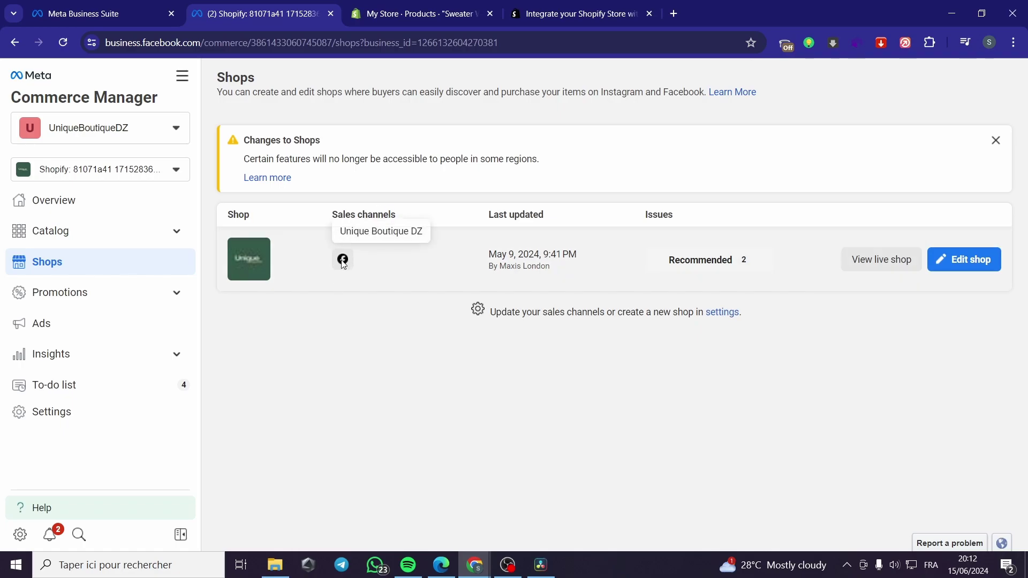
pyautogui.click(884, 269)
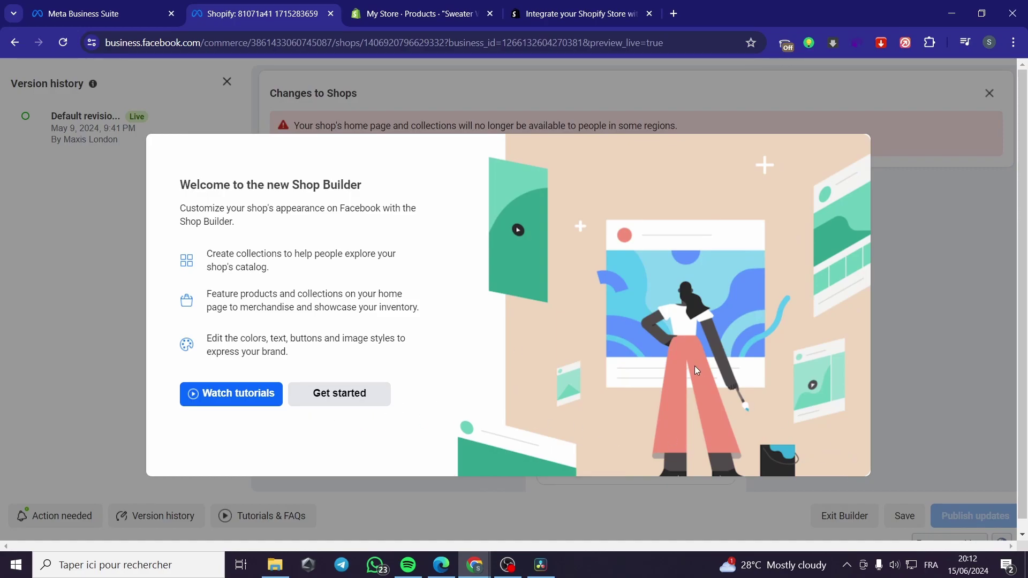
pyautogui.click(374, 389)
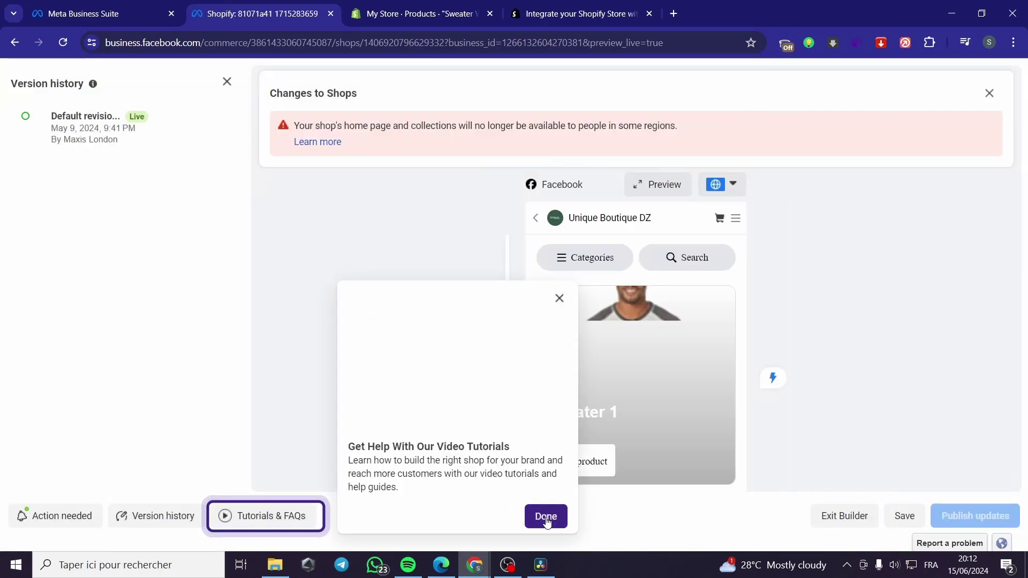
pyautogui.click(545, 515)
pyautogui.click(909, 229)
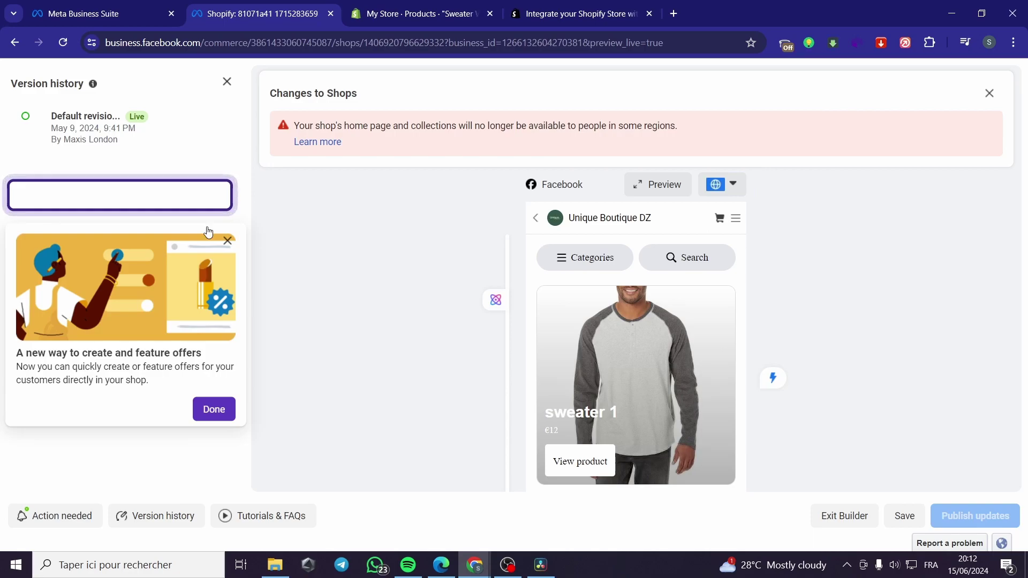
pyautogui.scroll(-10, 682, 322)
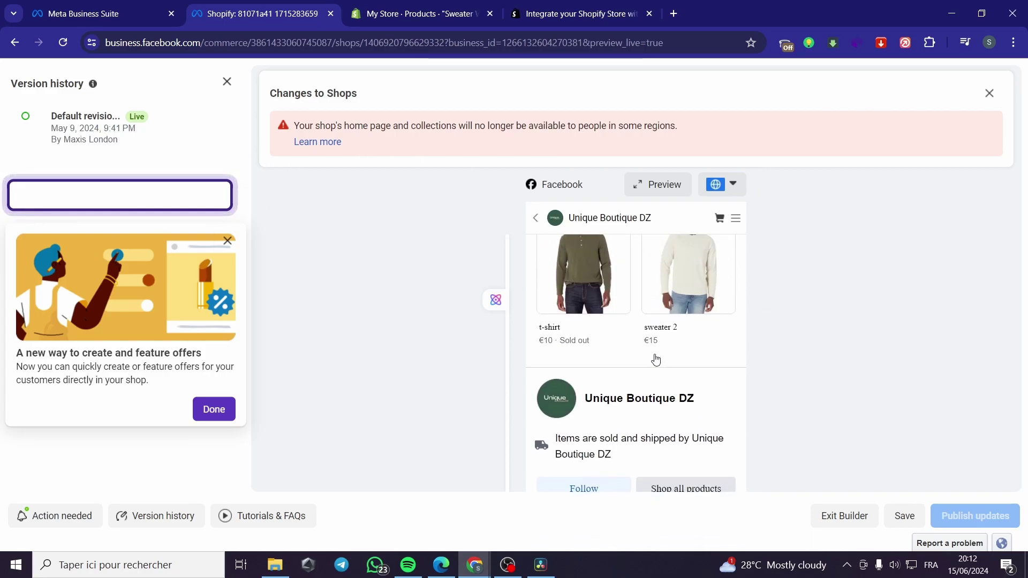
pyautogui.scroll(10, 655, 360)
pyautogui.scroll(-10, 695, 357)
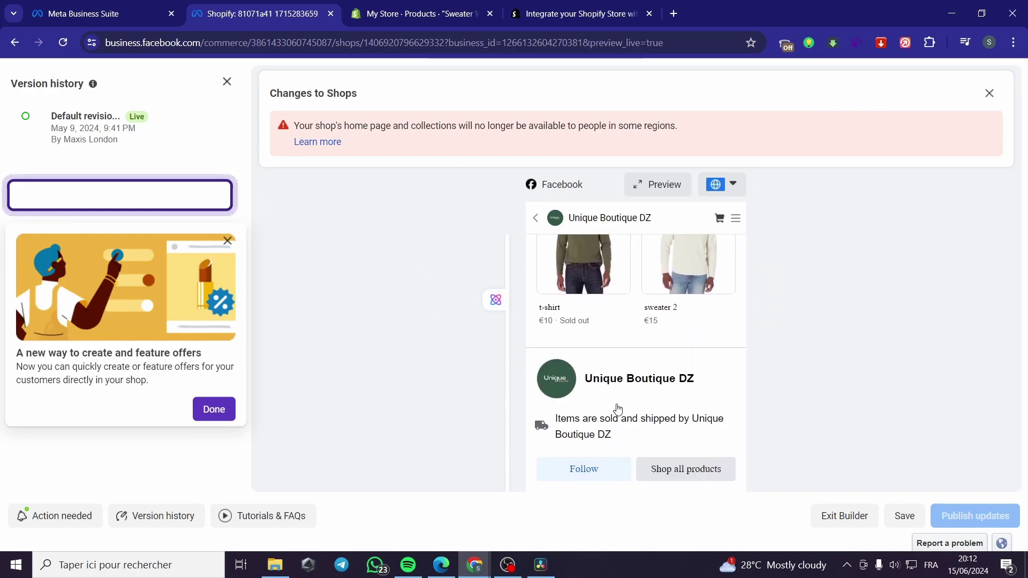
pyautogui.scroll(10, 573, 385)
# Go back to the shops list, edit the shop and view its Settings tab.
pyautogui.hotkey('alt', 'Left')
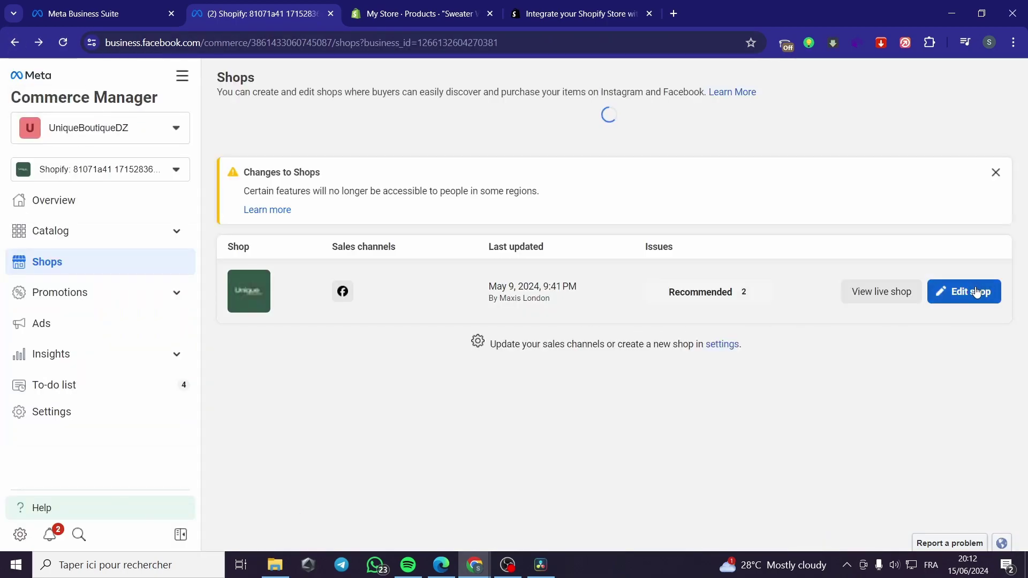
pyautogui.click(975, 264)
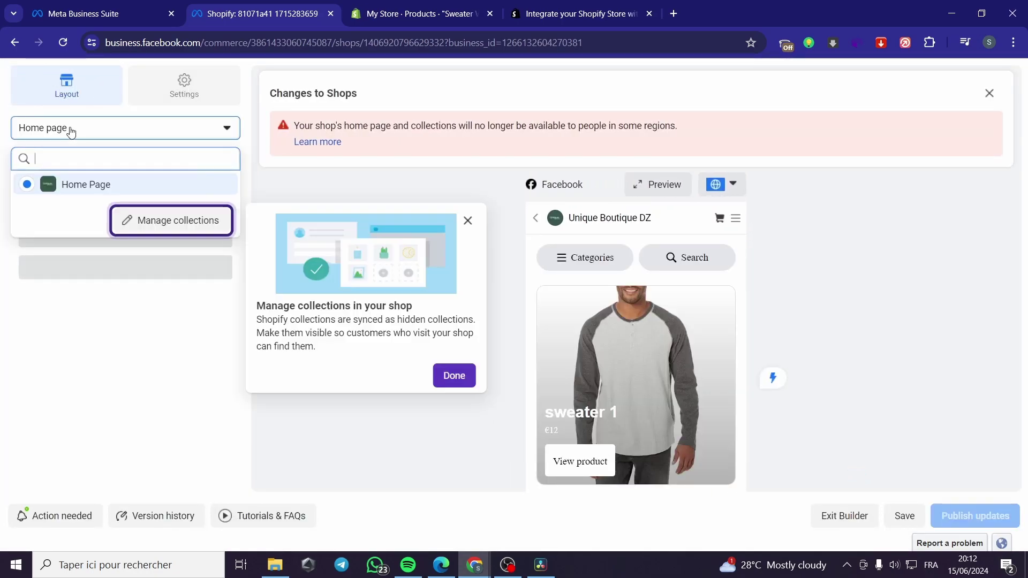
pyautogui.click(184, 90)
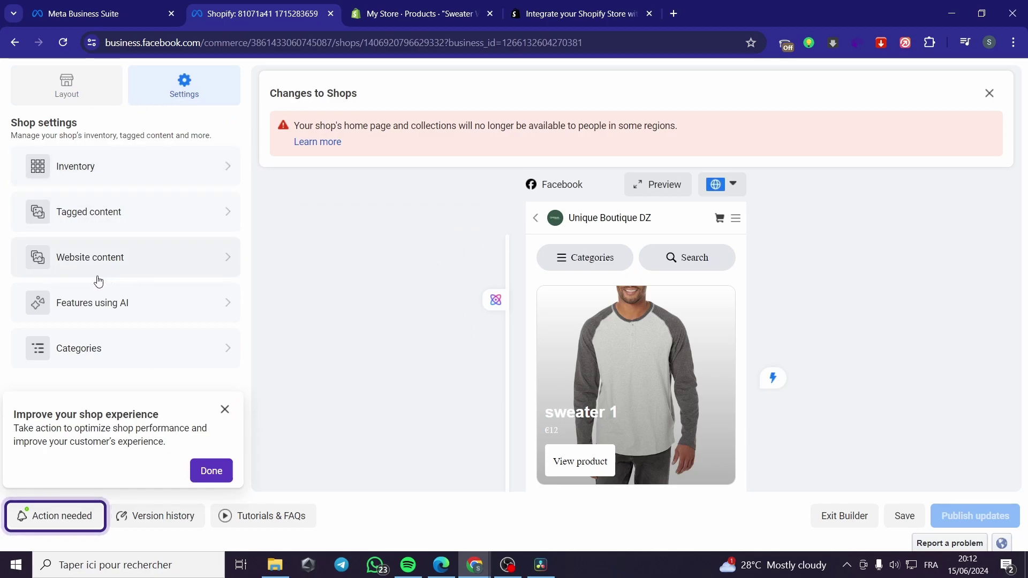
pyautogui.click(225, 410)
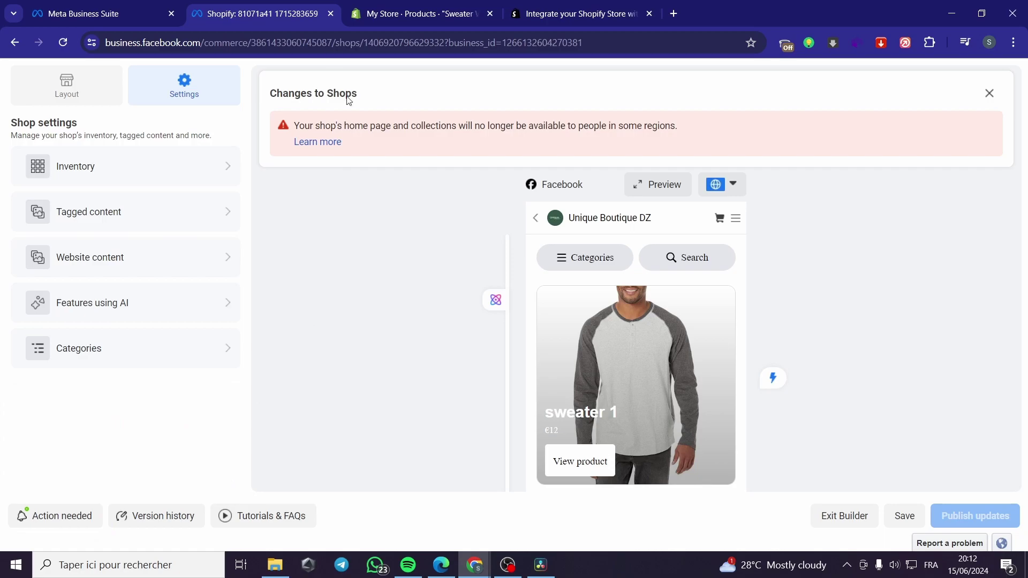
pyautogui.click(411, 8)
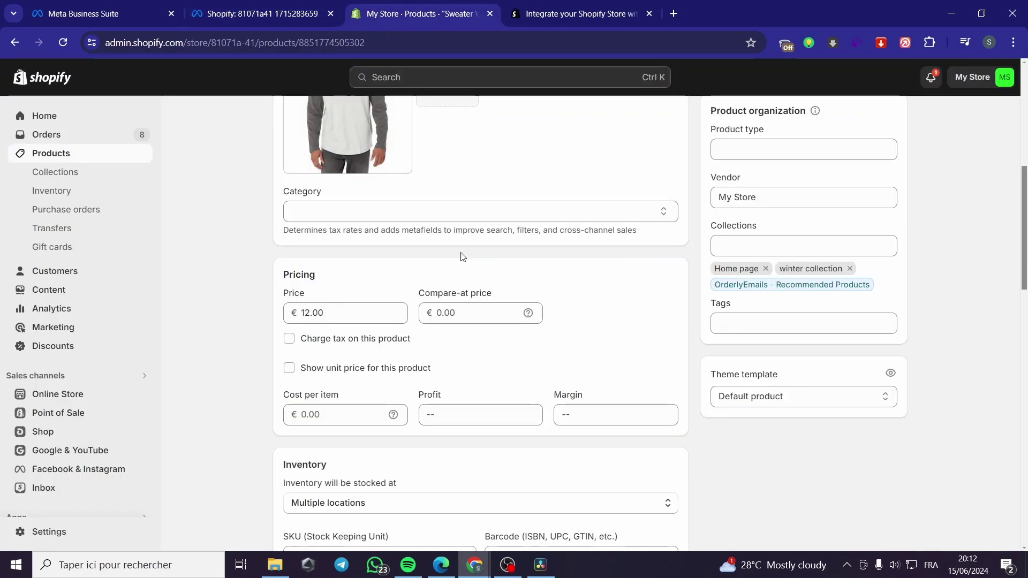
# Copy the word CED from the CED app's store page title.
pyautogui.scroll(8, 337, 347)
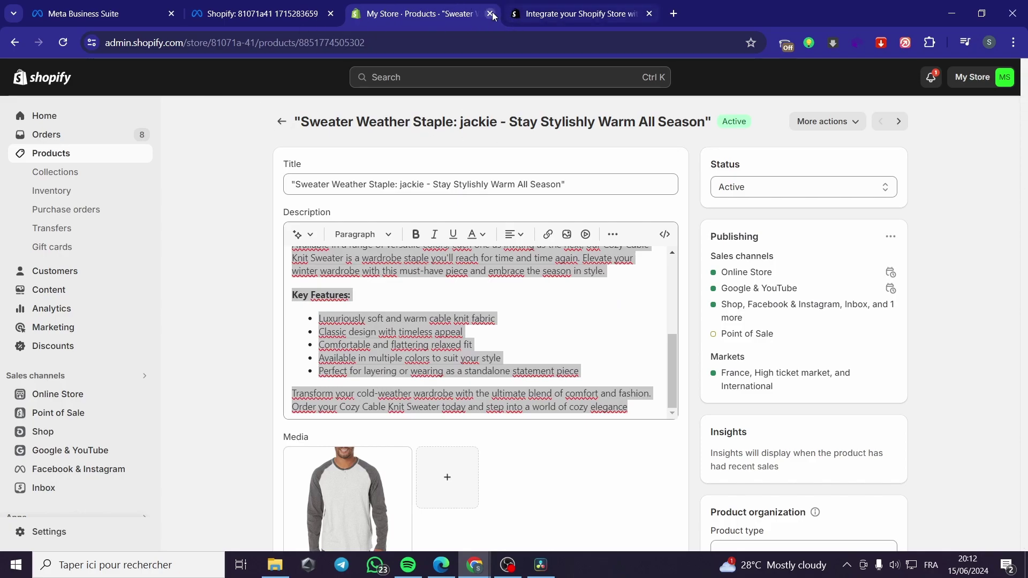
pyautogui.click(542, 17)
pyautogui.click(415, 16)
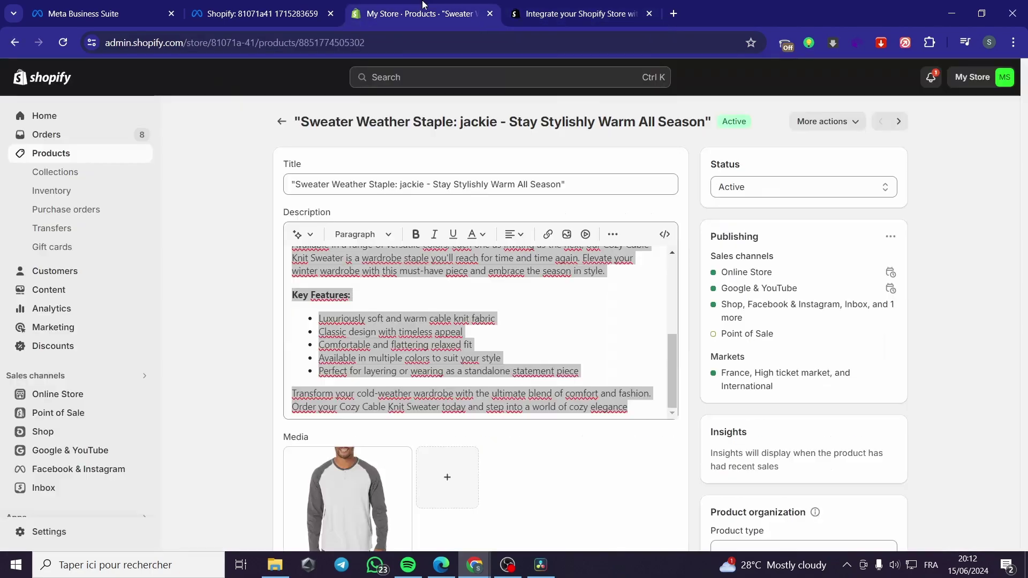
pyautogui.click(55, 114)
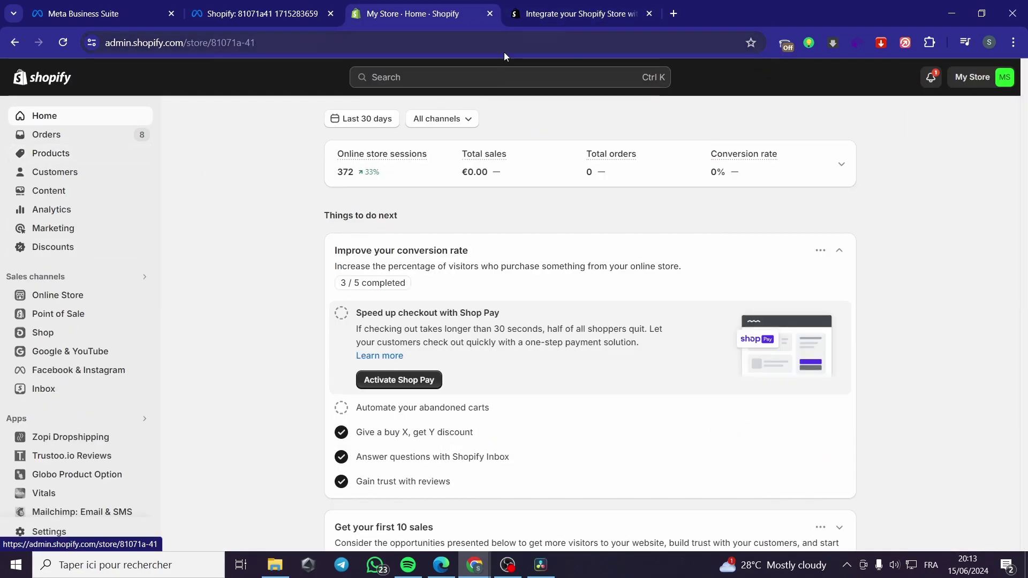
pyautogui.click(442, 78)
pyautogui.click(574, 16)
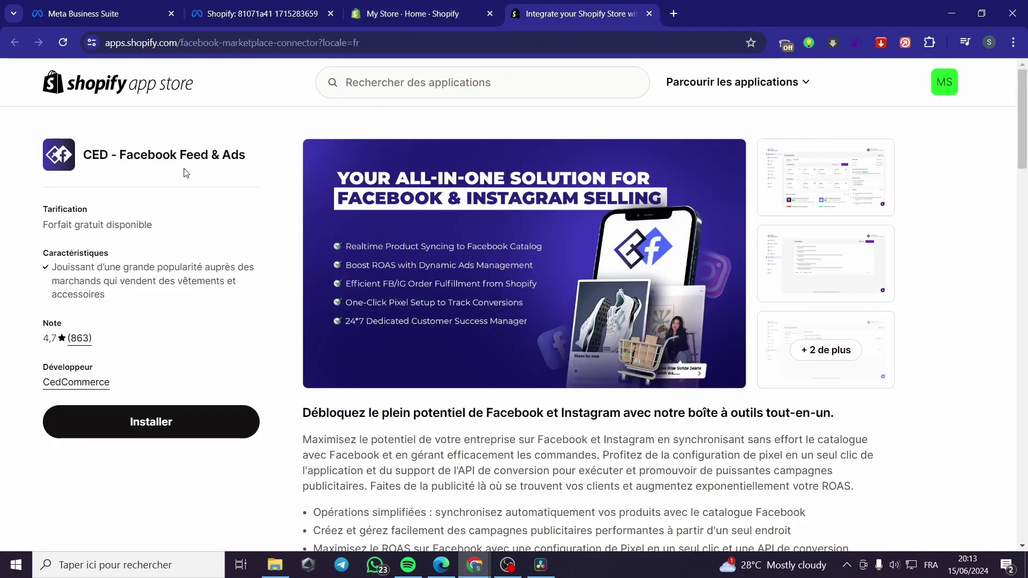
pyautogui.doubleClick(104, 155)
pyautogui.hotkey('ctrl', 'c')
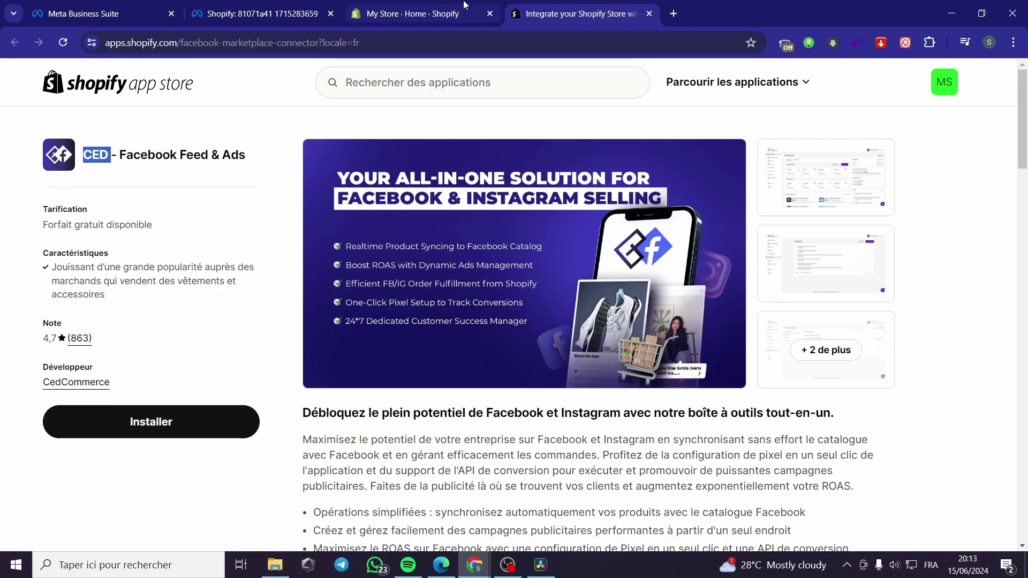
# Search for "CED" in the Shopify App Store from the admin search bar.
pyautogui.click(396, 14)
pyautogui.click(363, 80)
pyautogui.hotkey('ctrl', 'v')
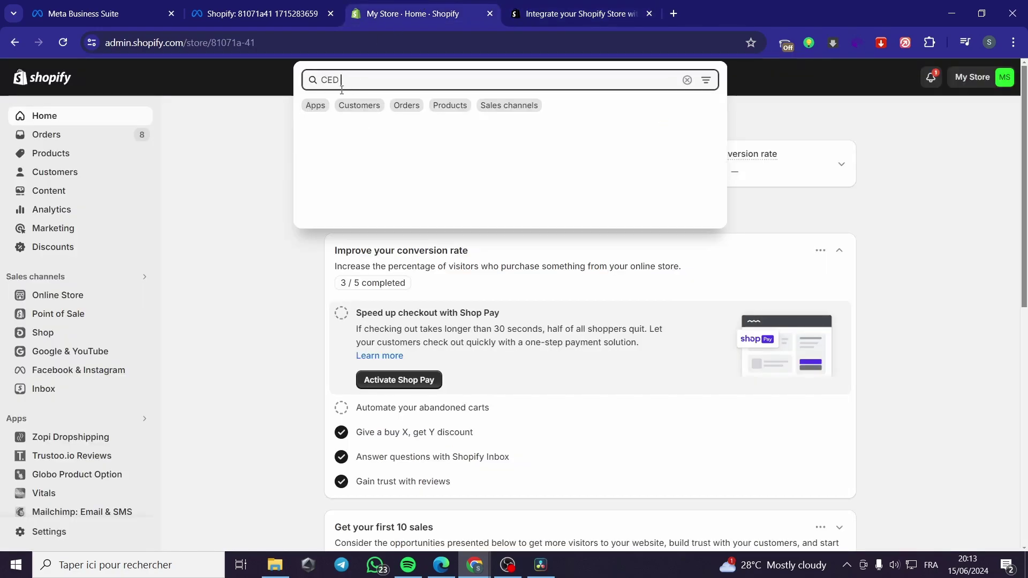
pyautogui.click(227, 164)
pyautogui.click(400, 79)
pyautogui.hotkey('ctrl', 'v')
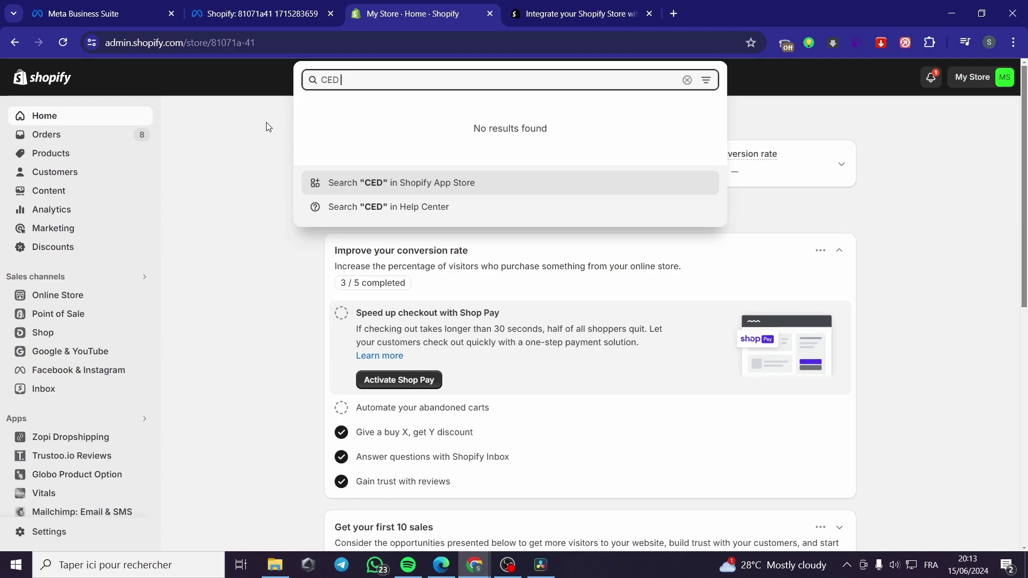
pyautogui.click(387, 185)
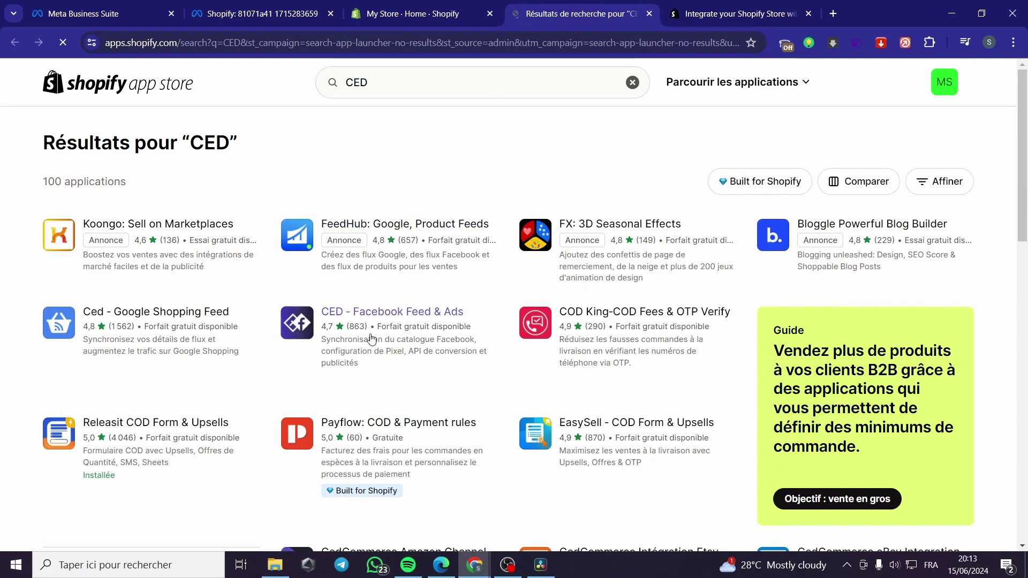
# Install CED - Facebook Feed & Ads from its App Store listing, granting the requested permissions.
pyautogui.click(430, 312)
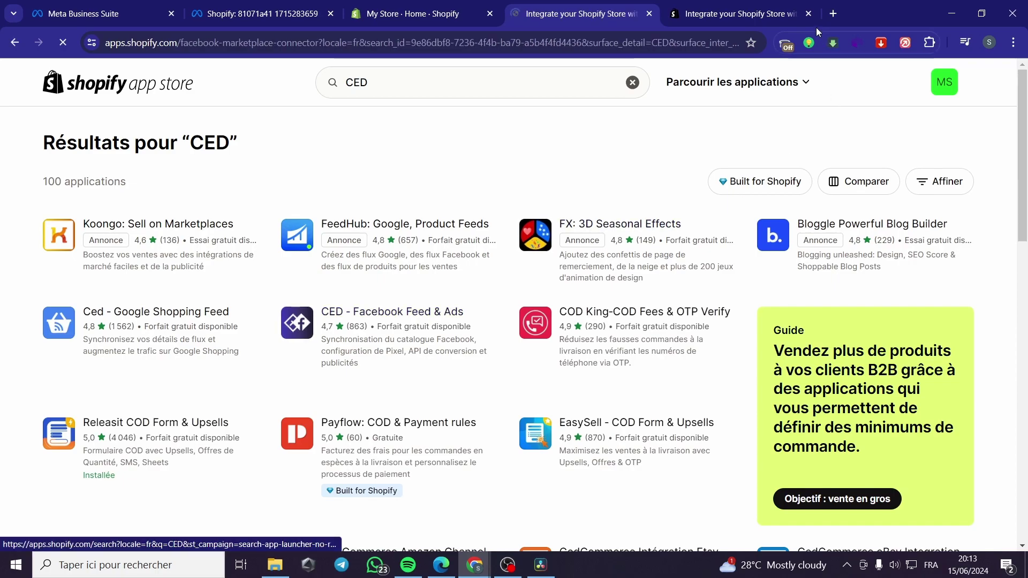
pyautogui.click(809, 14)
pyautogui.click(155, 433)
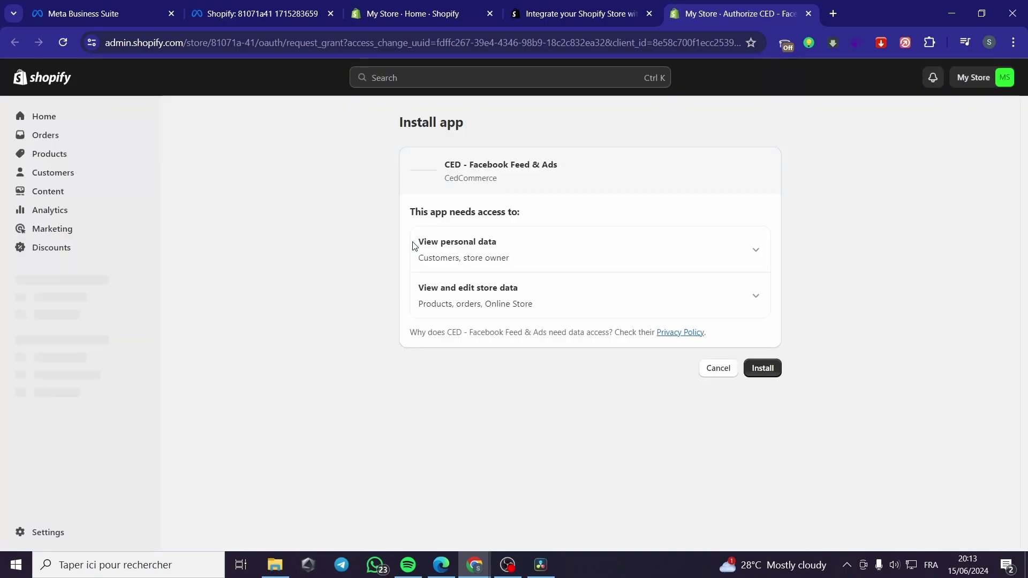
pyautogui.click(761, 489)
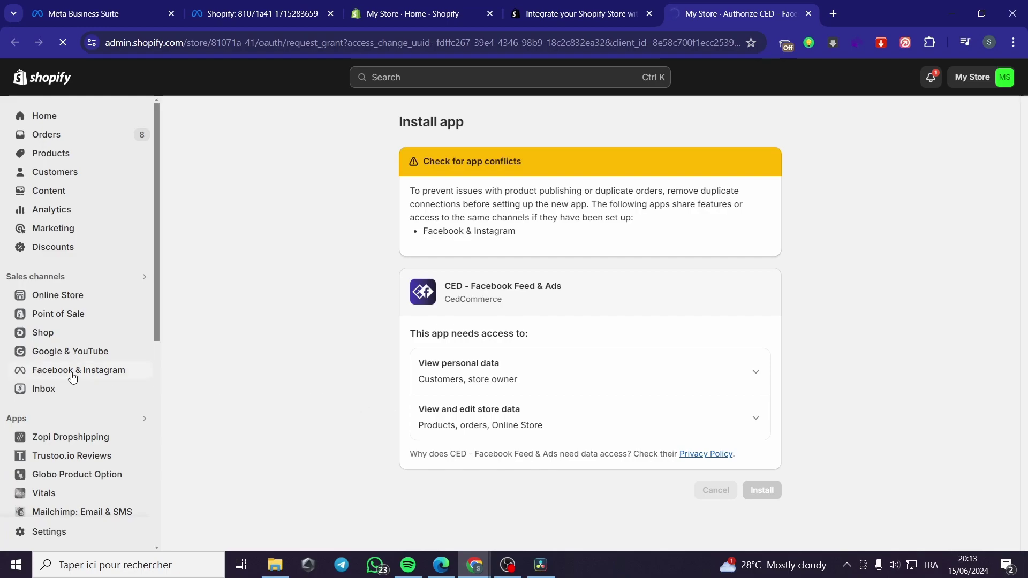
pyautogui.scroll(-7, 85, 454)
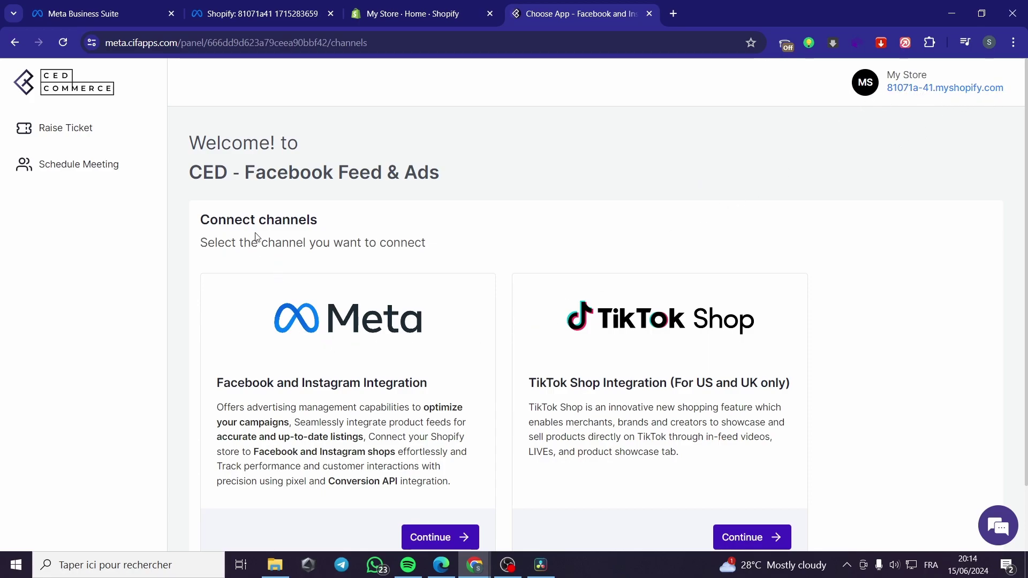
# Choose the Meta (Facebook and Instagram) integration and start Connect With Facebook.
pyautogui.scroll(-2, 358, 199)
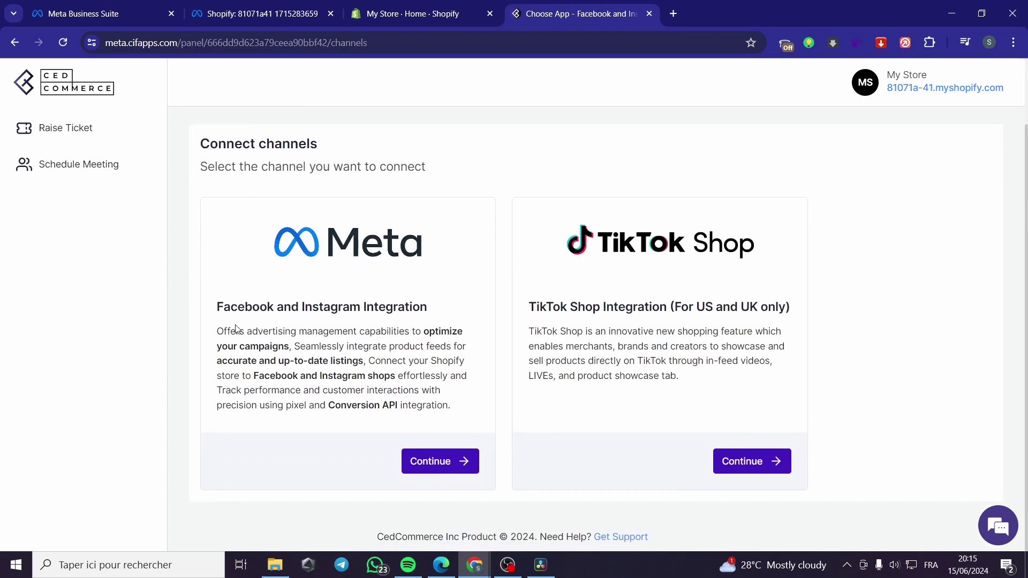
pyautogui.click(471, 458)
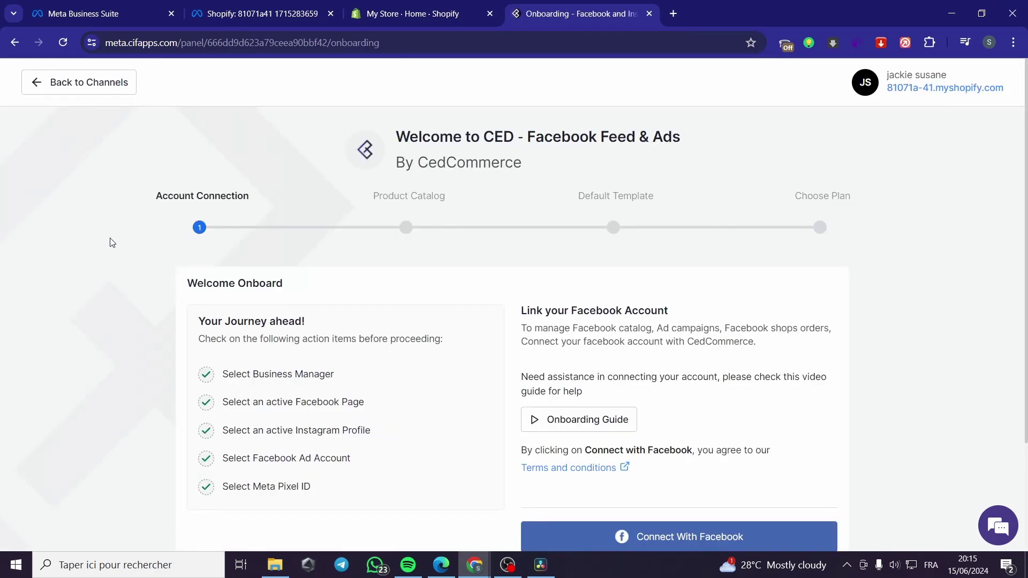
pyautogui.scroll(-2, 123, 302)
pyautogui.scroll(-2, 435, 346)
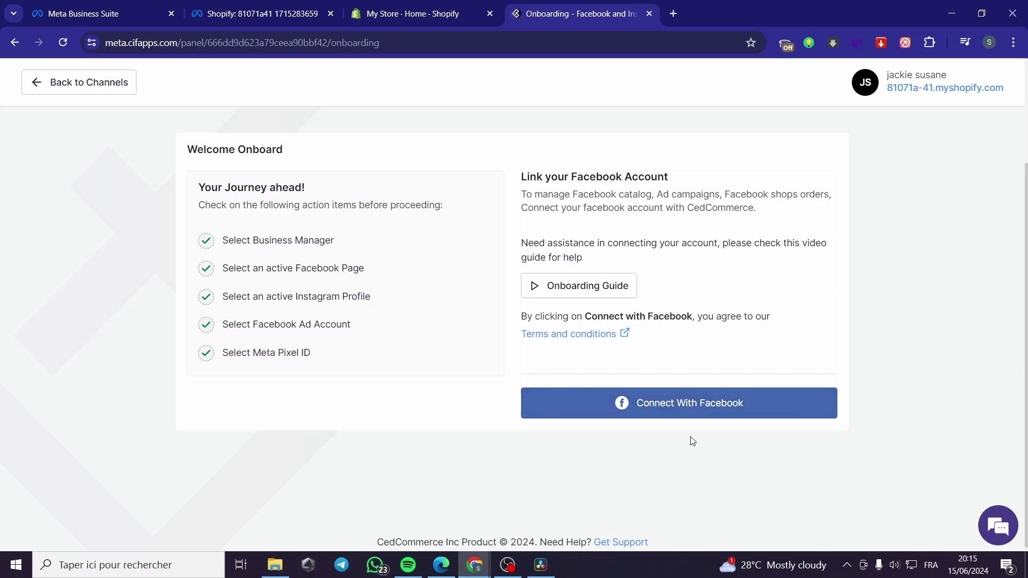
pyautogui.click(697, 413)
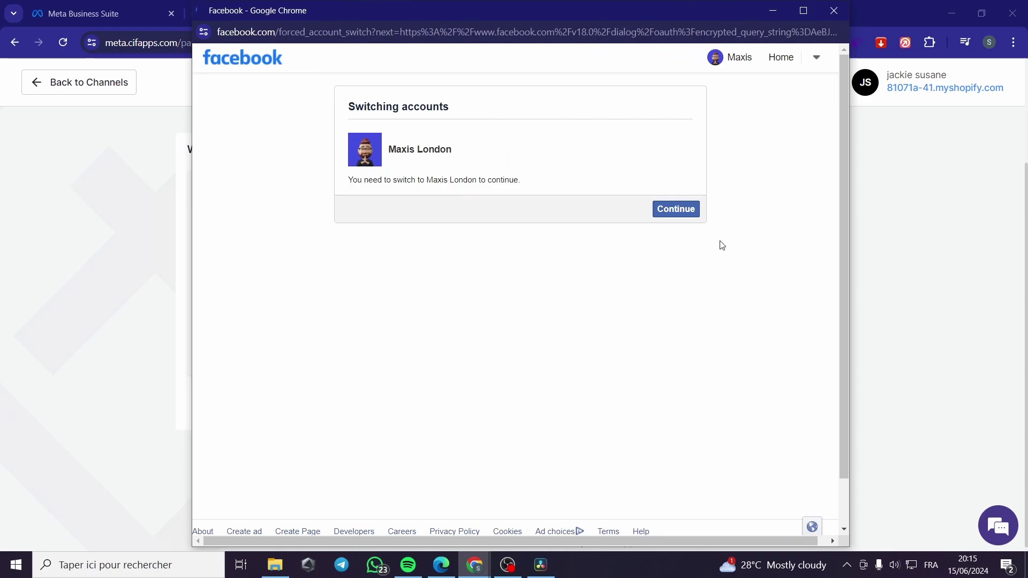
# Link Facebook to CedCommerce as the current profile, granting all requested permissions.
pyautogui.click(689, 221)
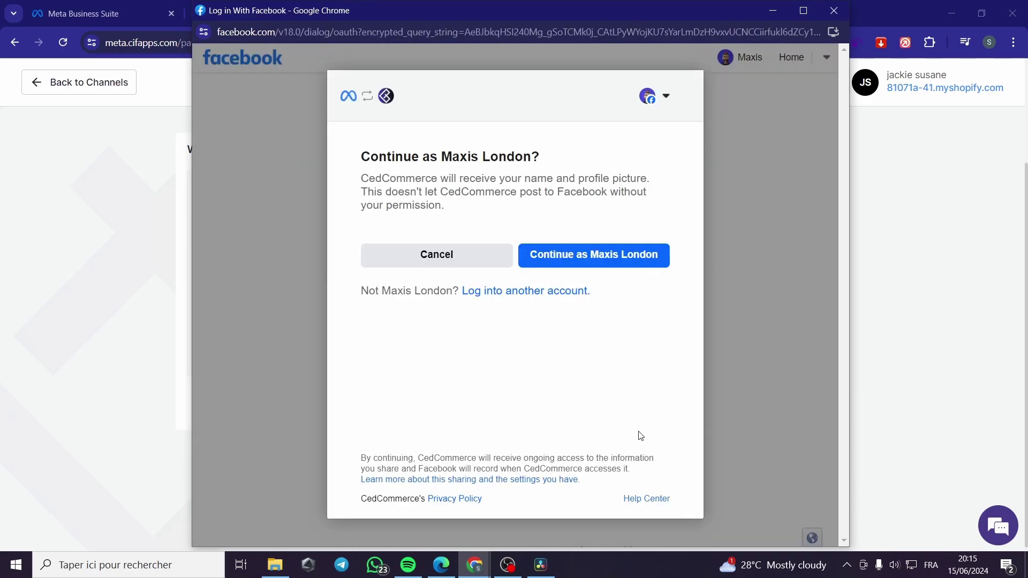
pyautogui.click(624, 268)
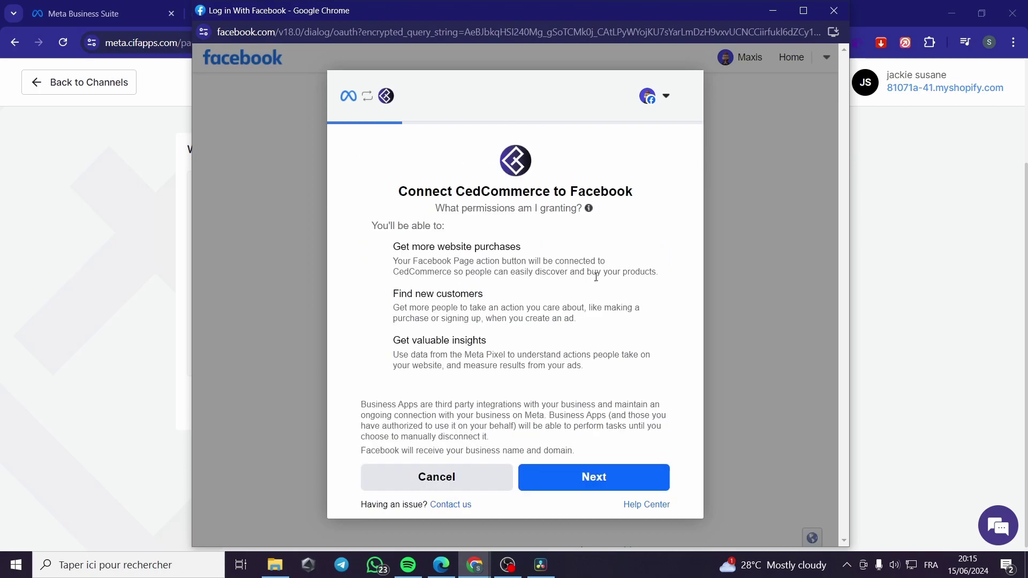
pyautogui.click(648, 486)
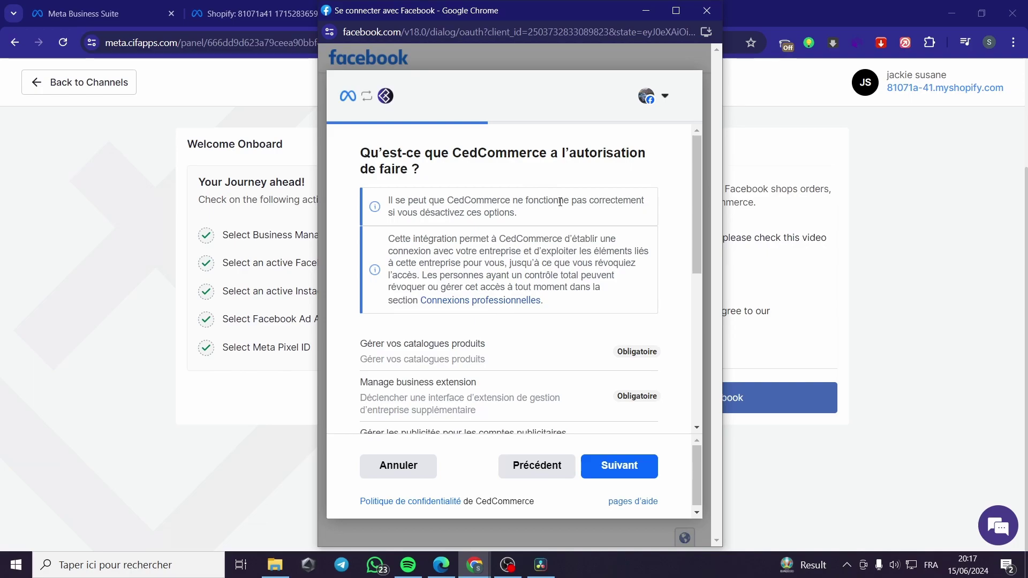
pyautogui.scroll(-5, 603, 352)
pyautogui.click(606, 465)
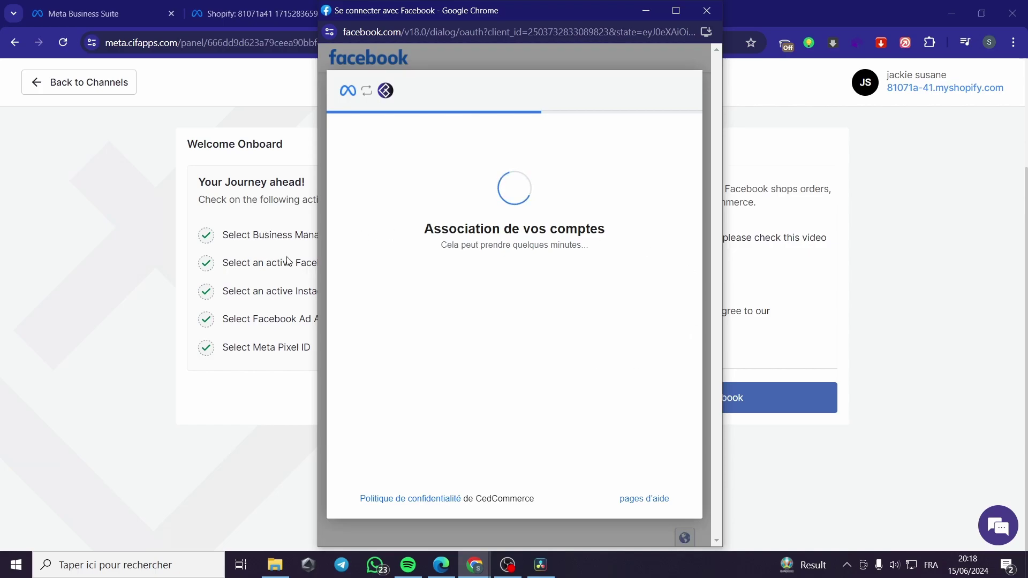
pyautogui.click(452, 485)
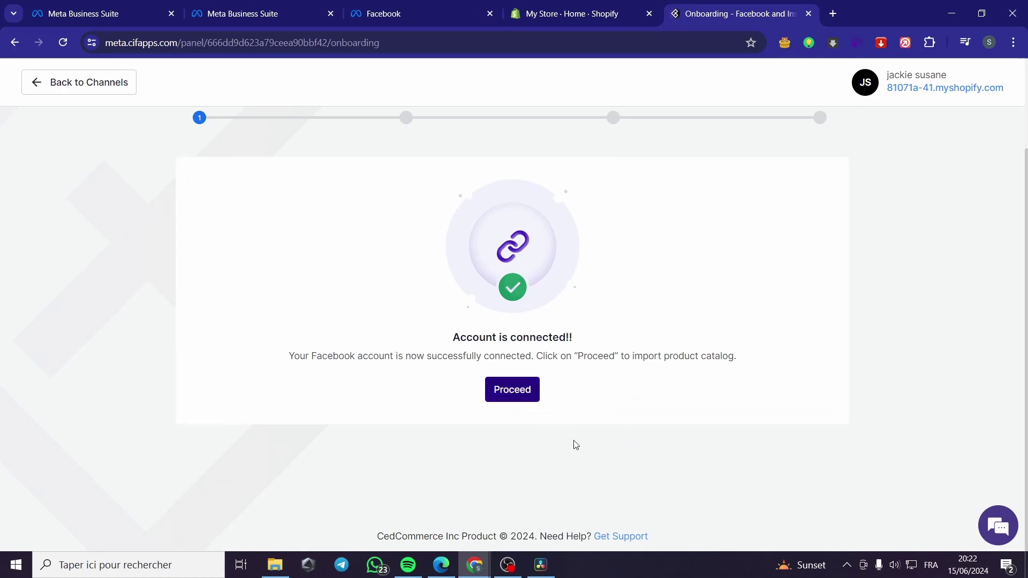
# Create a new product catalog named 'das' and continue to the Default Template step.
pyautogui.scroll(-2, 482, 227)
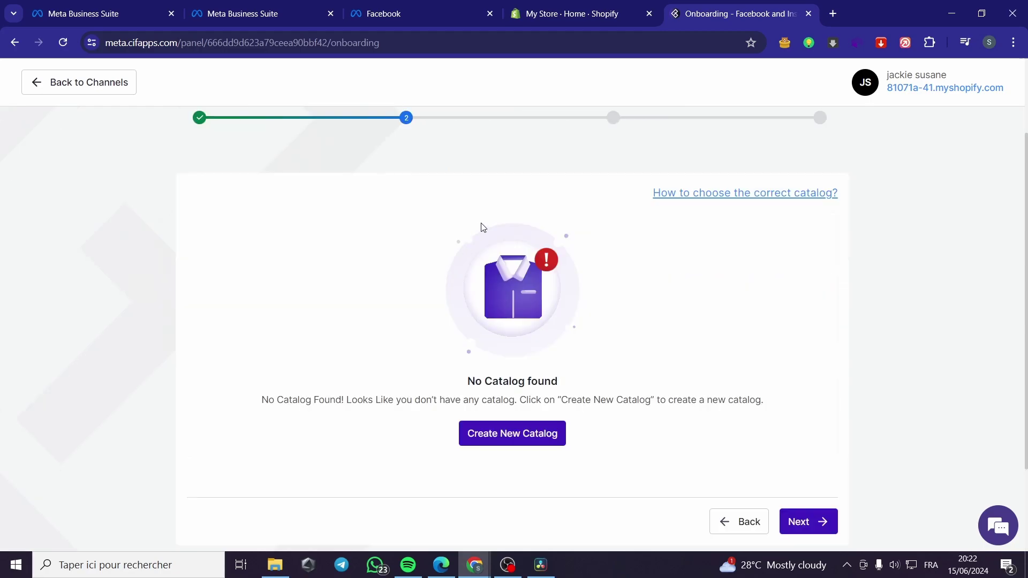
pyautogui.click(521, 435)
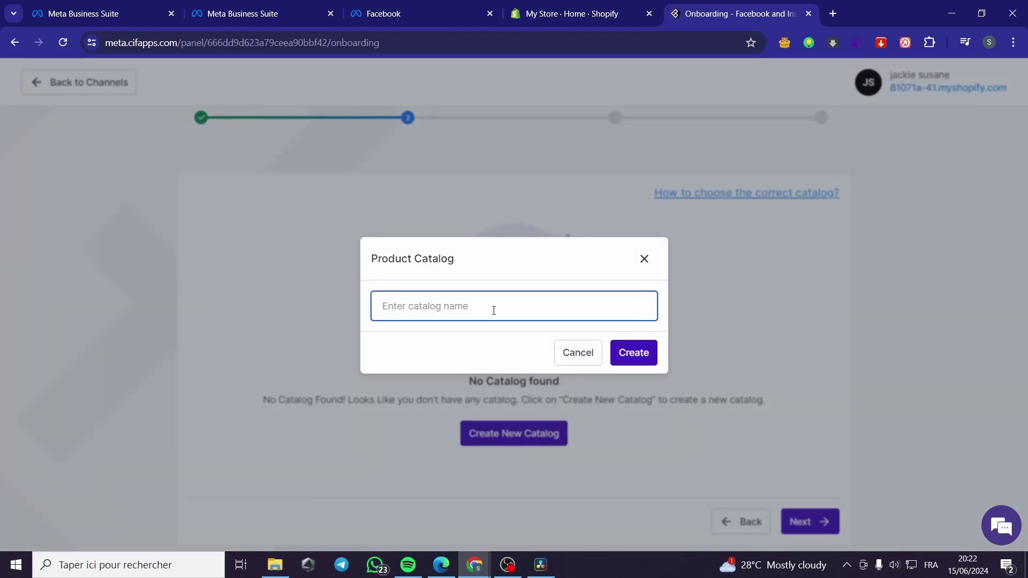
pyautogui.write('das')
pyautogui.click(645, 357)
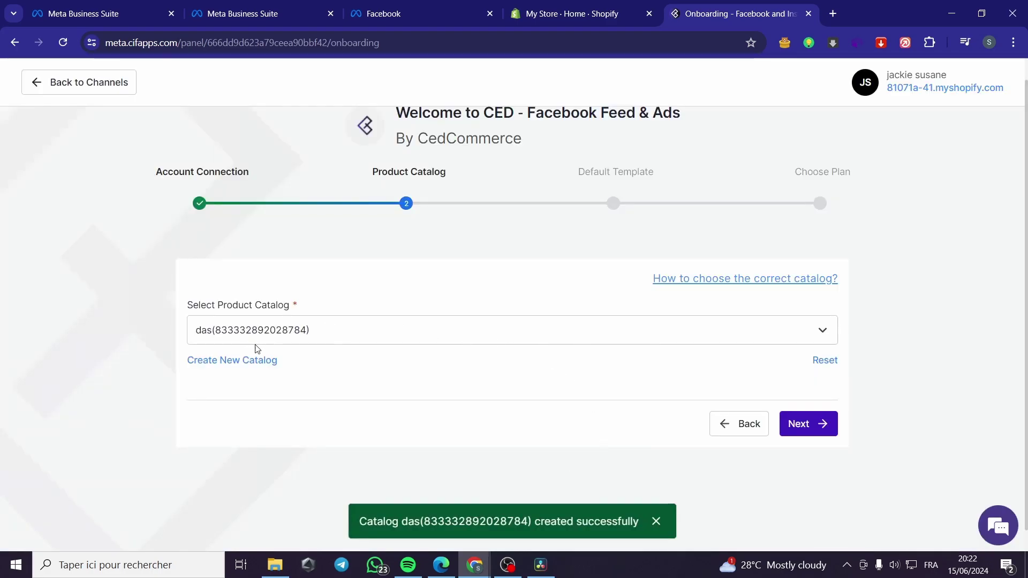
pyautogui.click(795, 423)
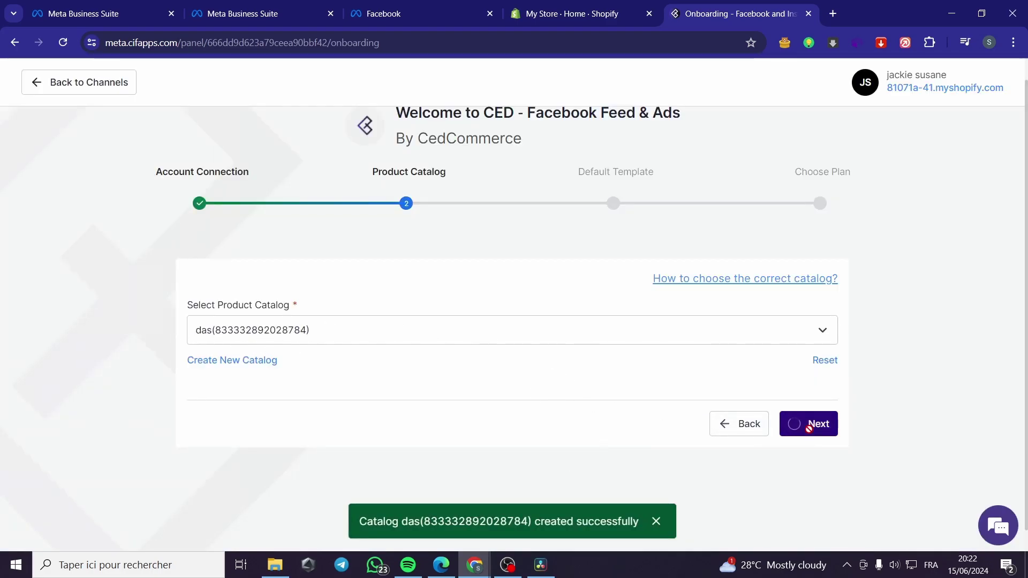
# Include all nine fulfillment services as warehouses, including Printify, ShineOn, Zendrop and AutoDS.
pyautogui.scroll(-3, 435, 332)
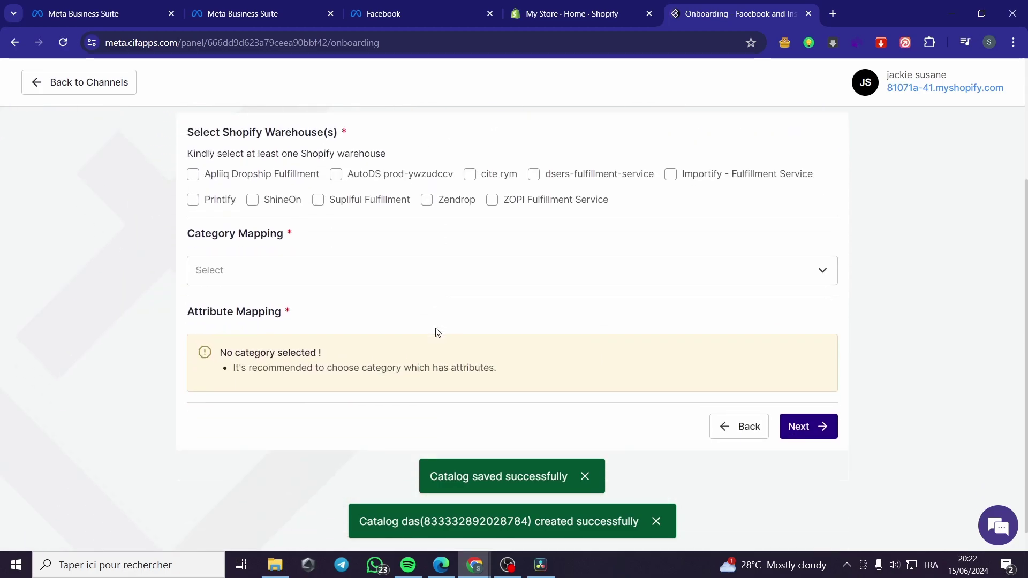
pyautogui.scroll(3, 326, 339)
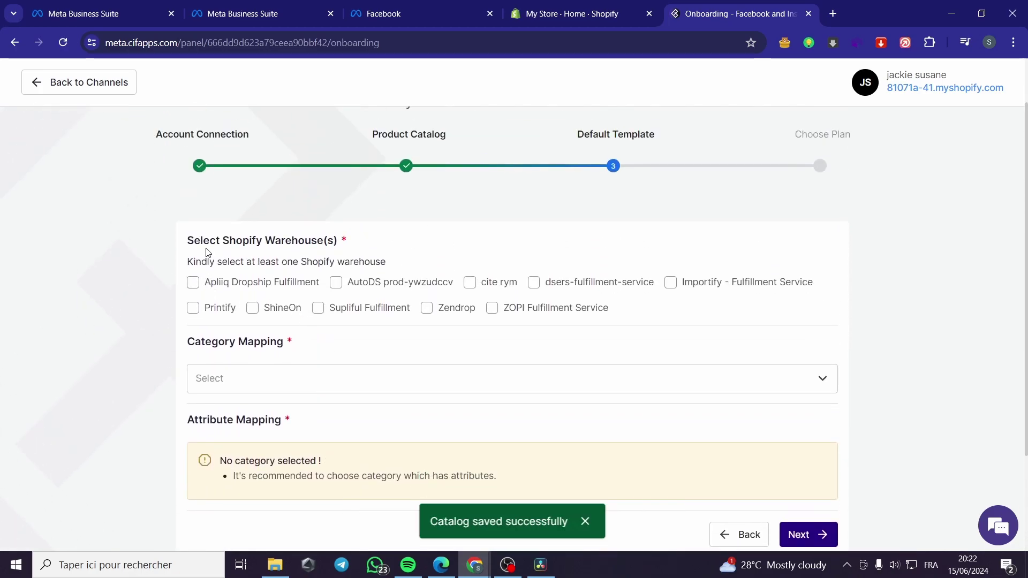
pyautogui.click(194, 284)
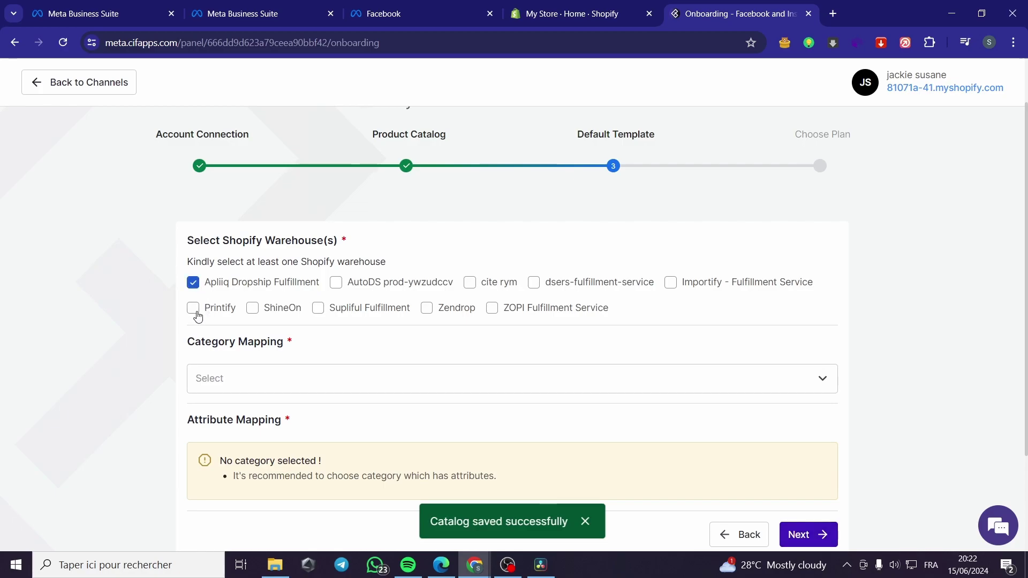
pyautogui.click(194, 309)
pyautogui.click(260, 310)
pyautogui.click(335, 286)
pyautogui.click(454, 311)
pyautogui.click(378, 309)
pyautogui.click(541, 313)
pyautogui.click(502, 284)
pyautogui.click(740, 288)
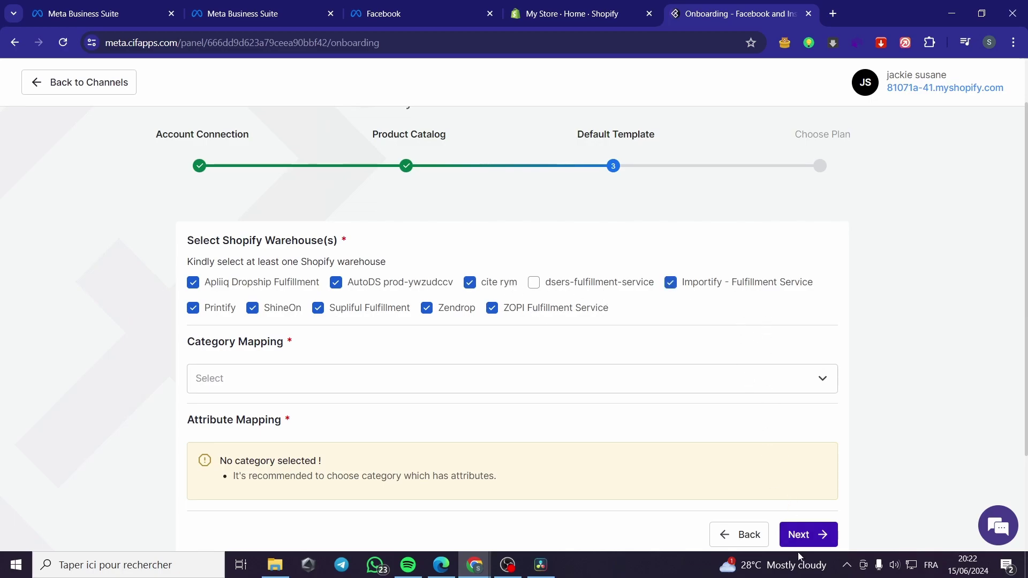
pyautogui.click(824, 536)
# Map the products to the Electronics > Arcade Equipment category.
pyautogui.scroll(-2, 611, 444)
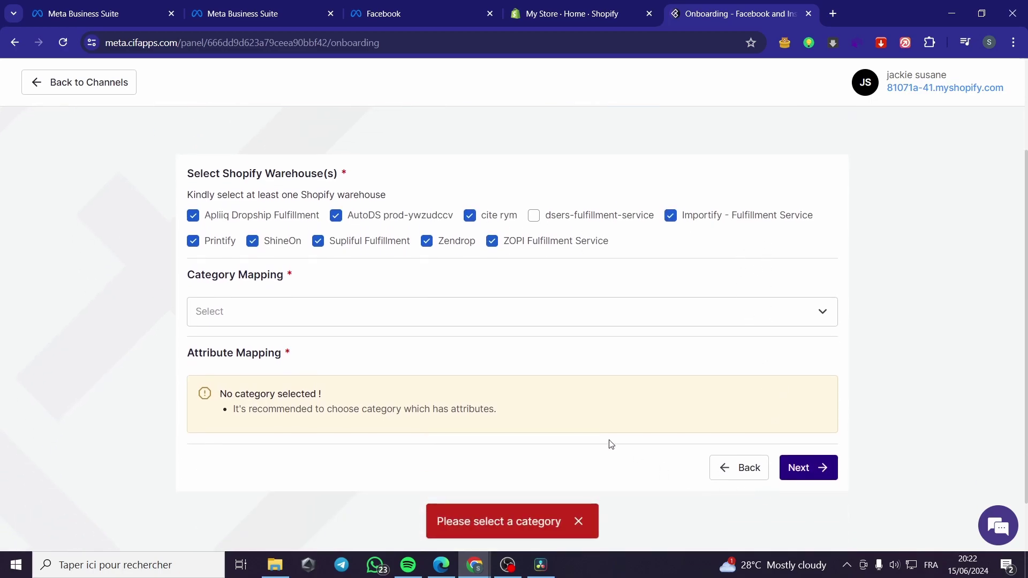
pyautogui.click(325, 317)
pyautogui.scroll(-1, 487, 407)
pyautogui.scroll(-4, 489, 407)
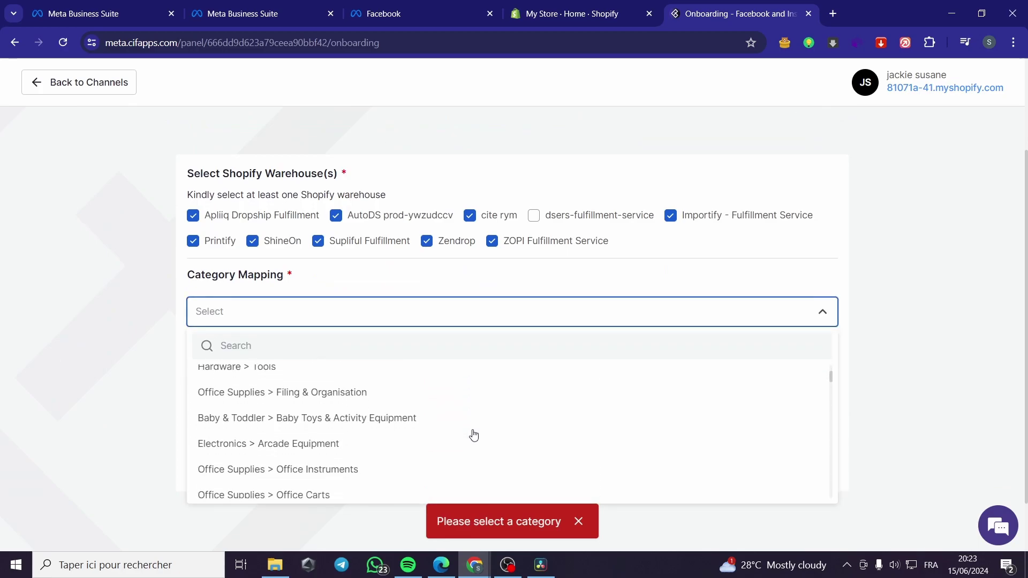
pyautogui.scroll(1, 471, 425)
pyautogui.scroll(-1, 441, 444)
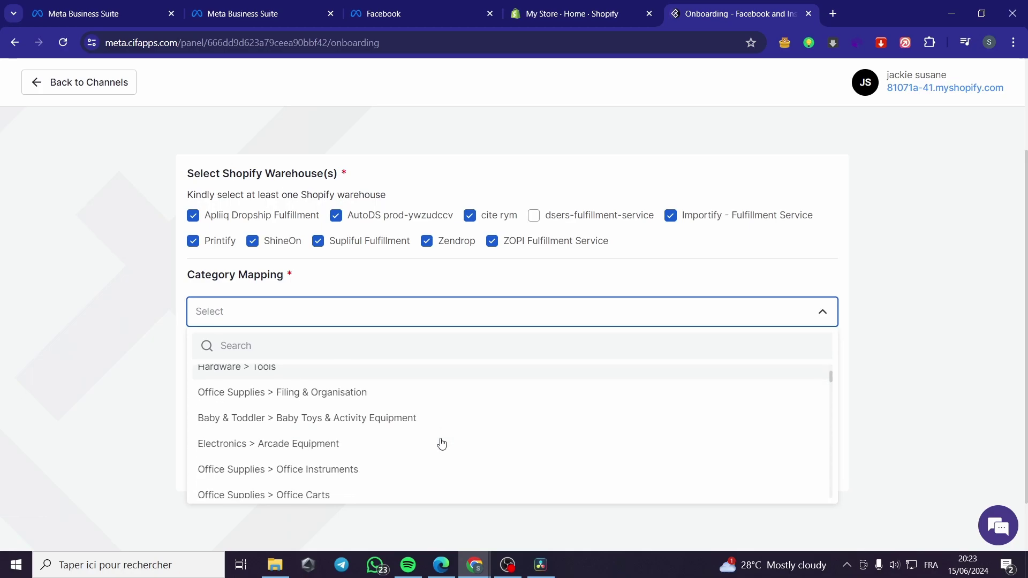
pyautogui.click(441, 444)
# Map the Brand attribute to Price and save the template.
pyautogui.scroll(-3, 480, 423)
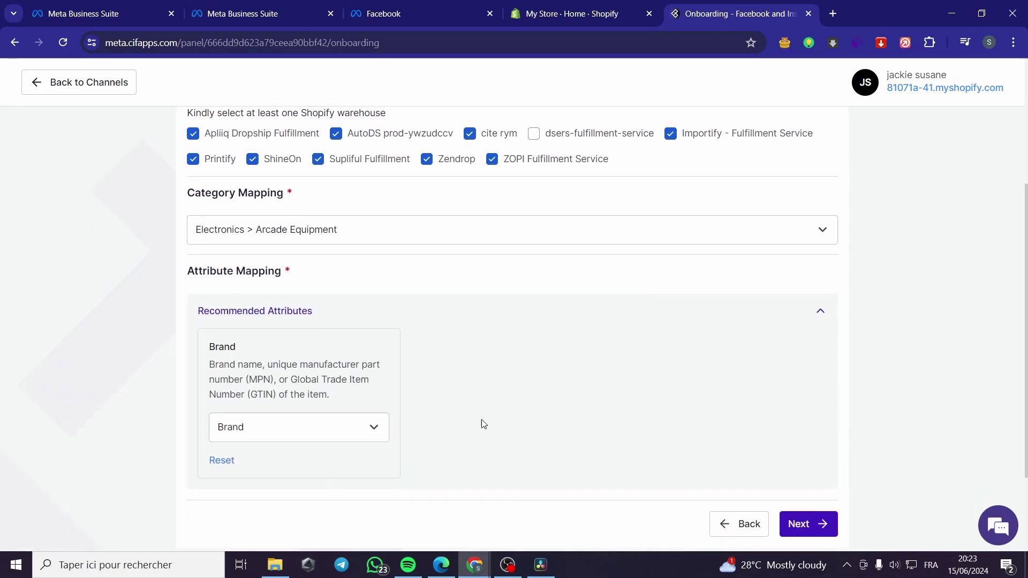
pyautogui.click(314, 375)
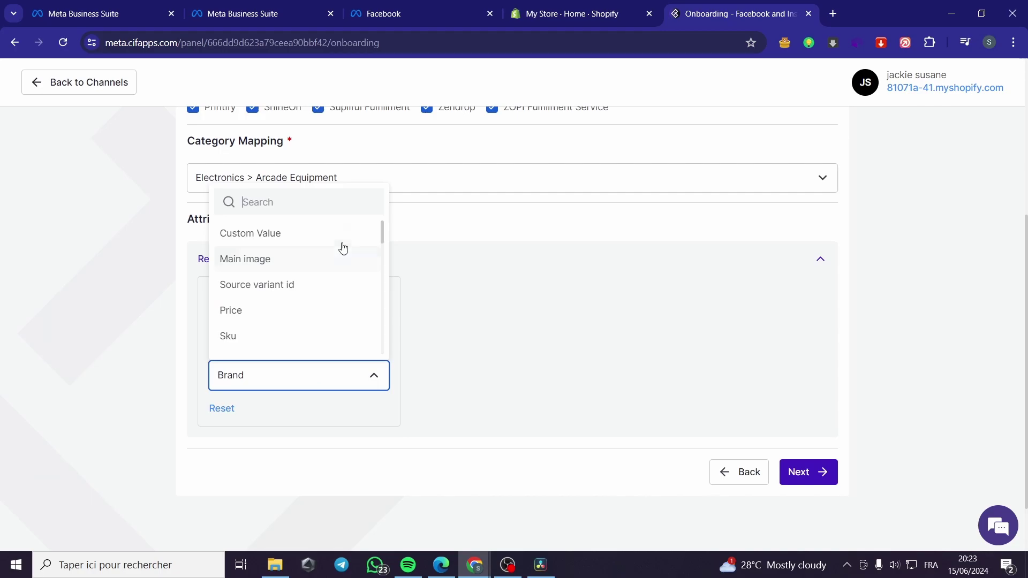
pyautogui.click(310, 316)
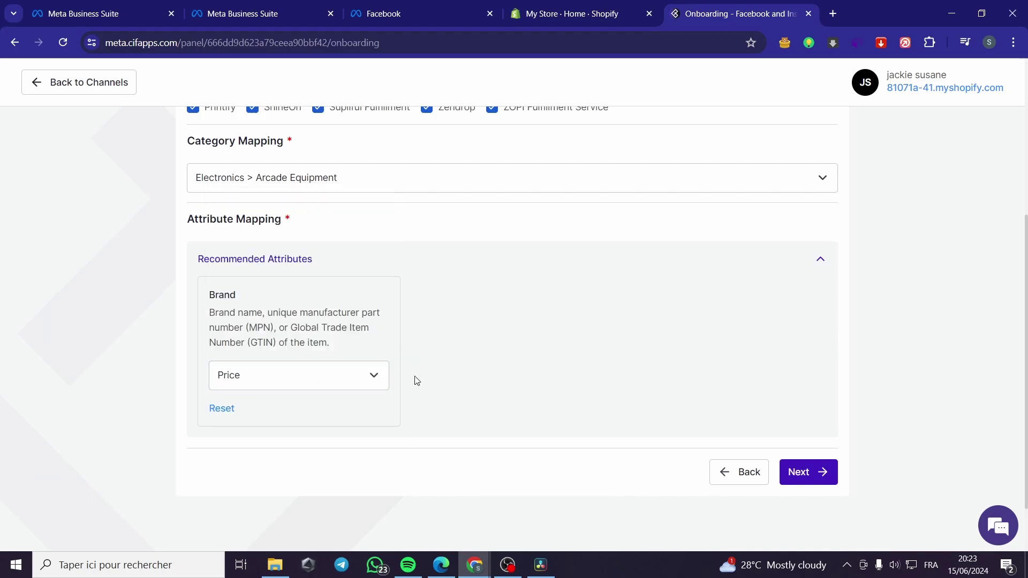
pyautogui.click(810, 472)
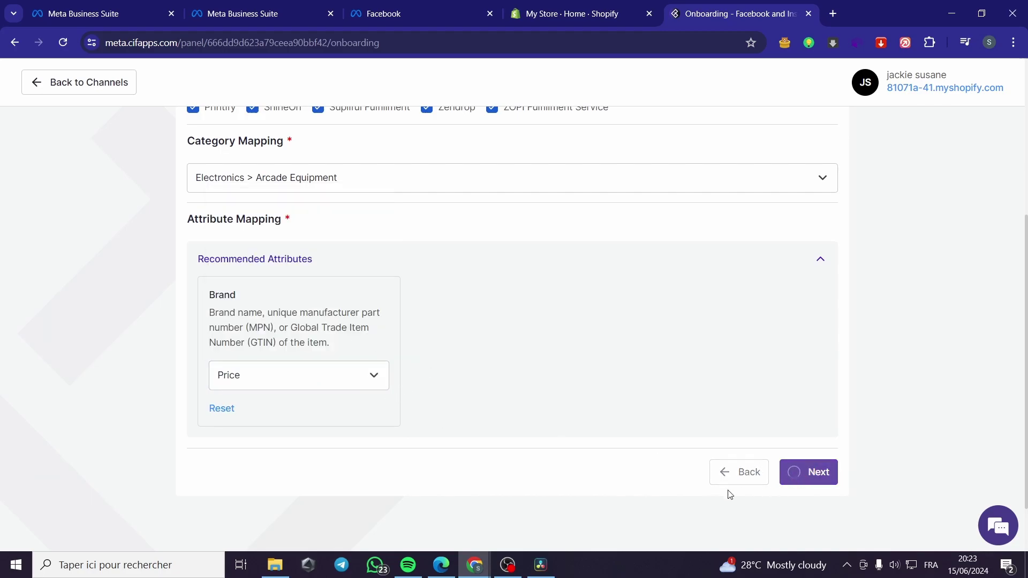
pyautogui.scroll(2, 856, 428)
pyautogui.scroll(-3, 642, 396)
# Start on the Free plan and finish both onboarding screens to reach the Dashboard.
pyautogui.click(310, 410)
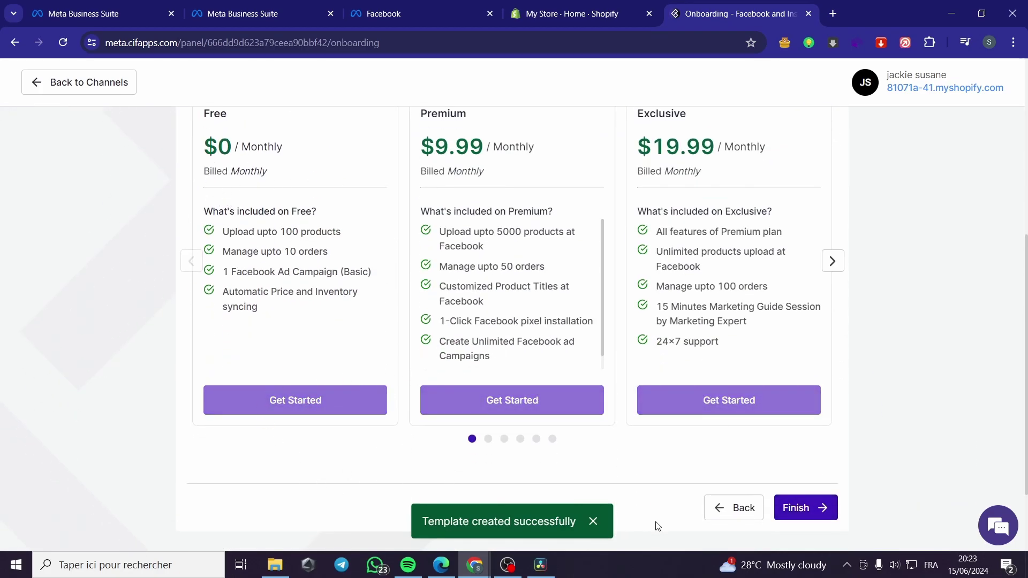
pyautogui.click(825, 517)
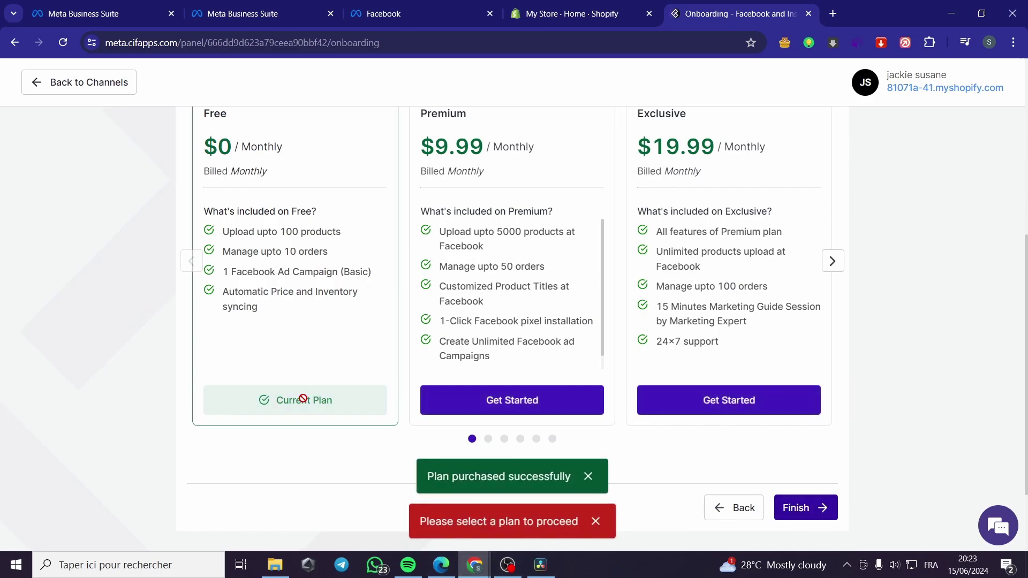
pyautogui.click(797, 507)
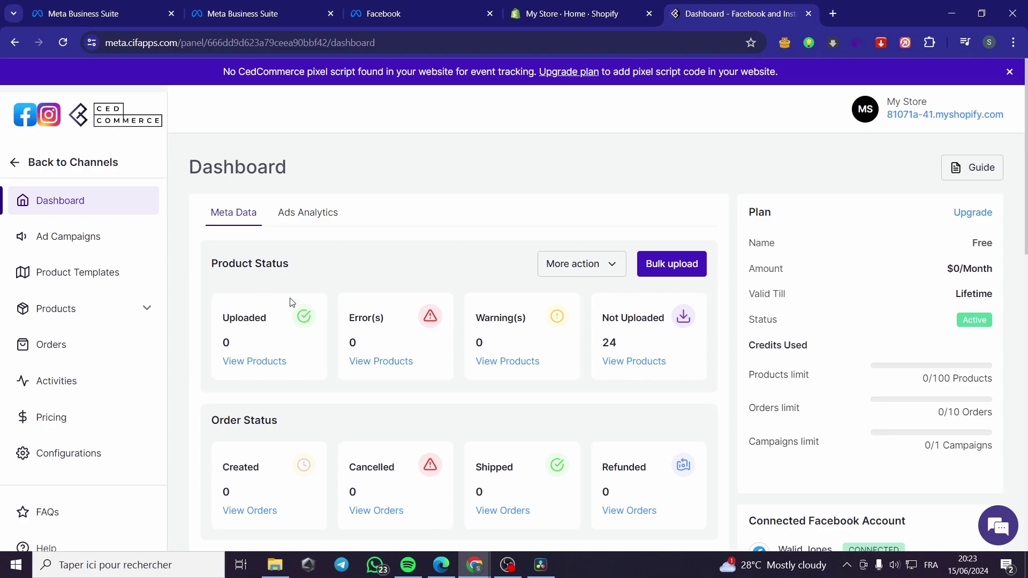
pyautogui.scroll(-1, 610, 321)
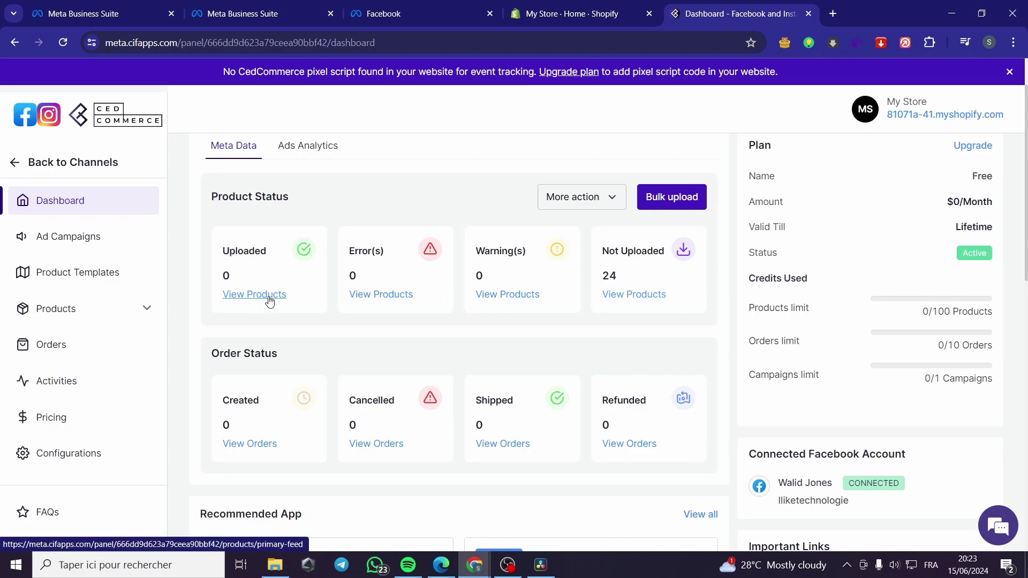
# List the Not Uploaded products and try a bulk upload with the Default template, then cancel.
pyautogui.click(642, 295)
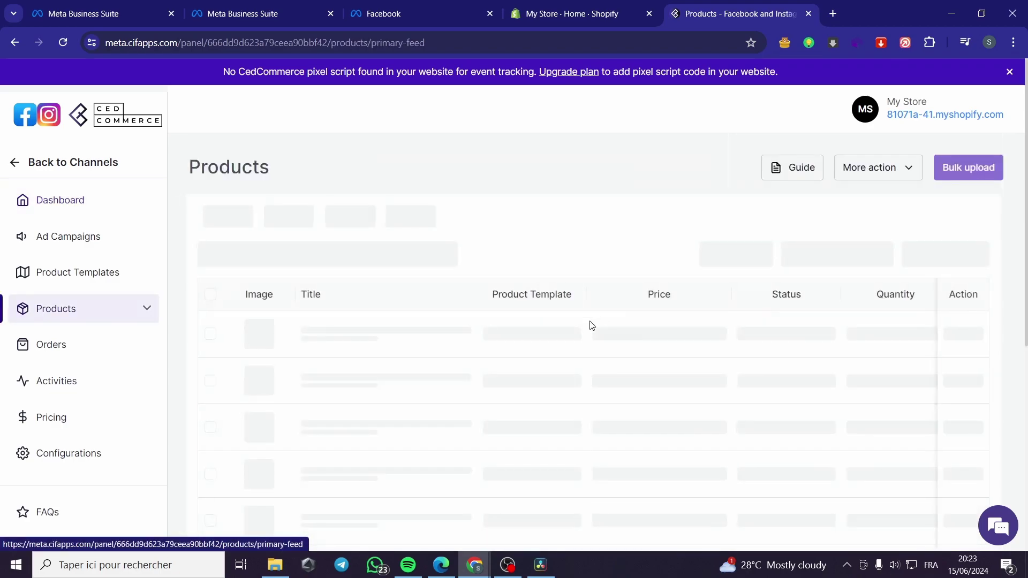
pyautogui.click(212, 332)
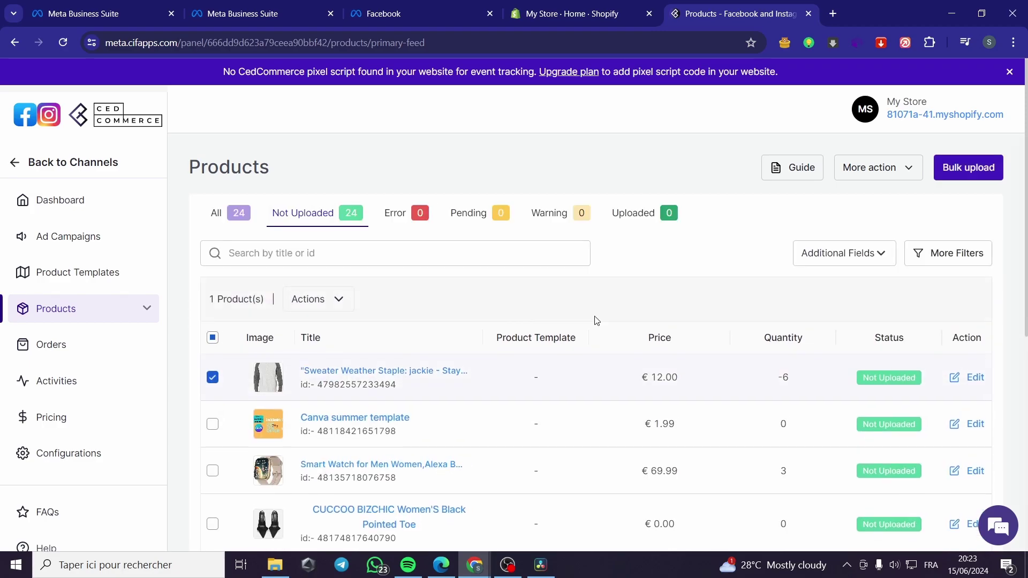
pyautogui.click(212, 337)
pyautogui.click(966, 169)
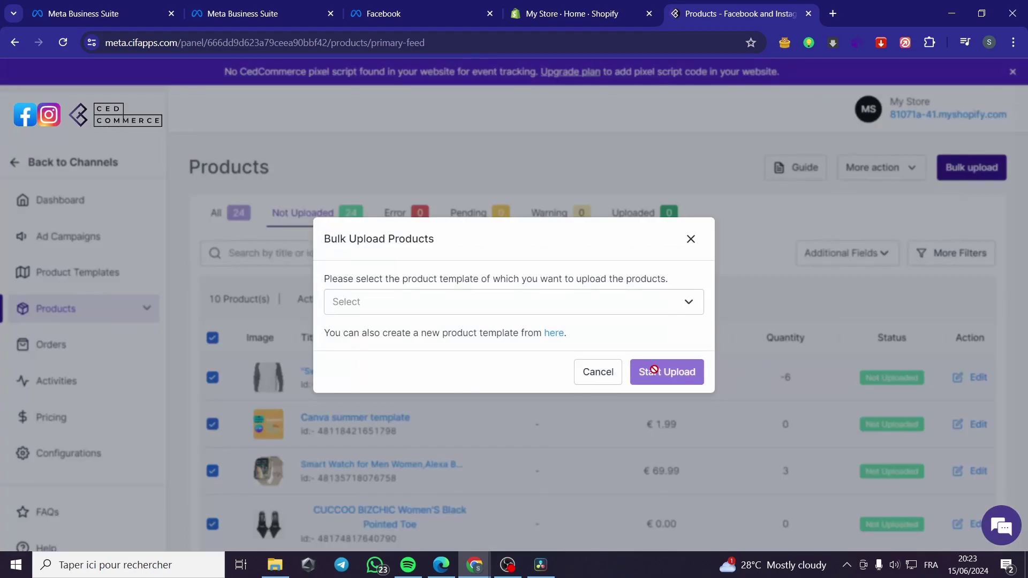
pyautogui.click(472, 302)
pyautogui.click(445, 334)
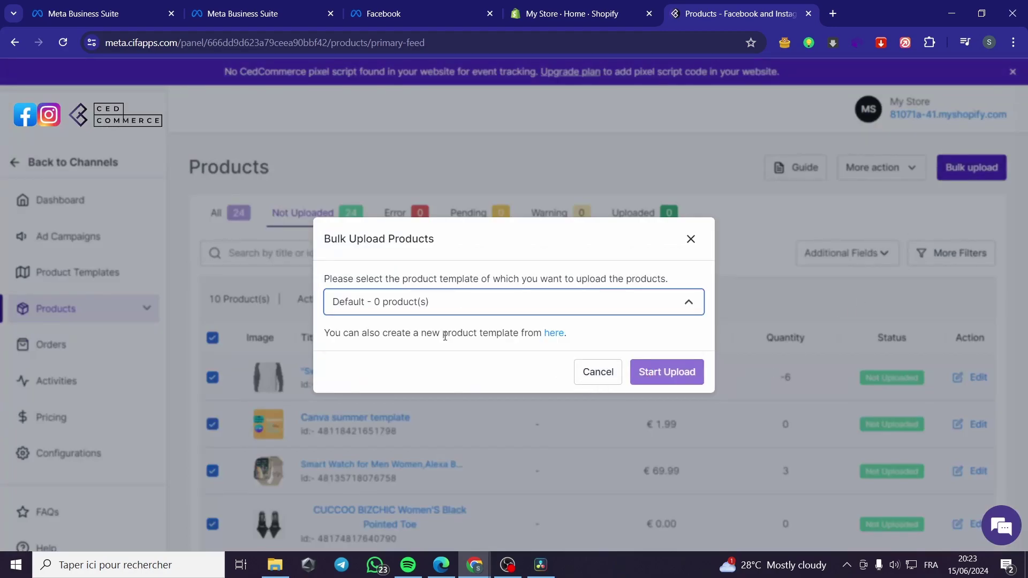
pyautogui.click(690, 239)
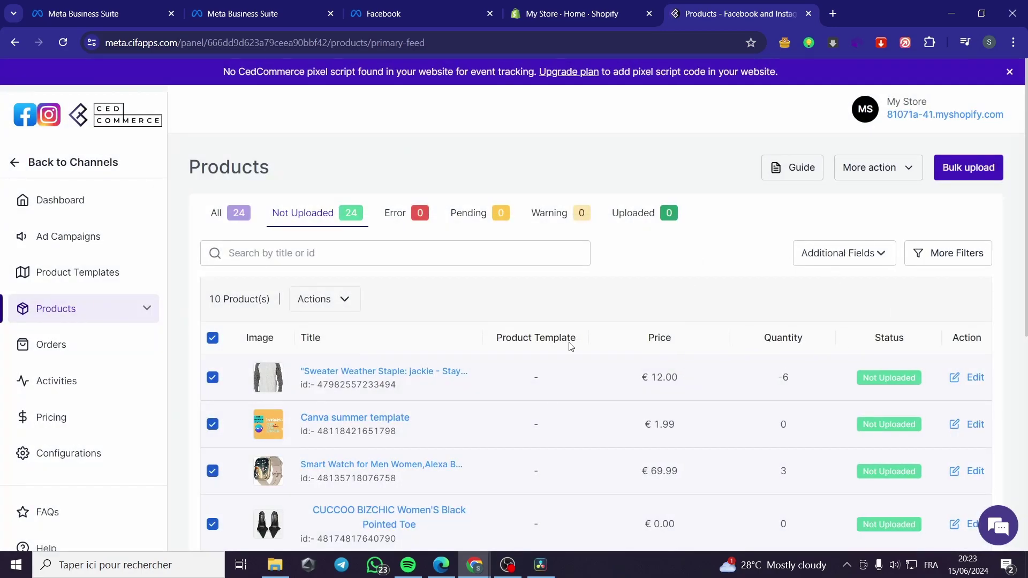
# Check the extra actions, clear the selection and open the Sweater Weather Staple product.
pyautogui.click(912, 169)
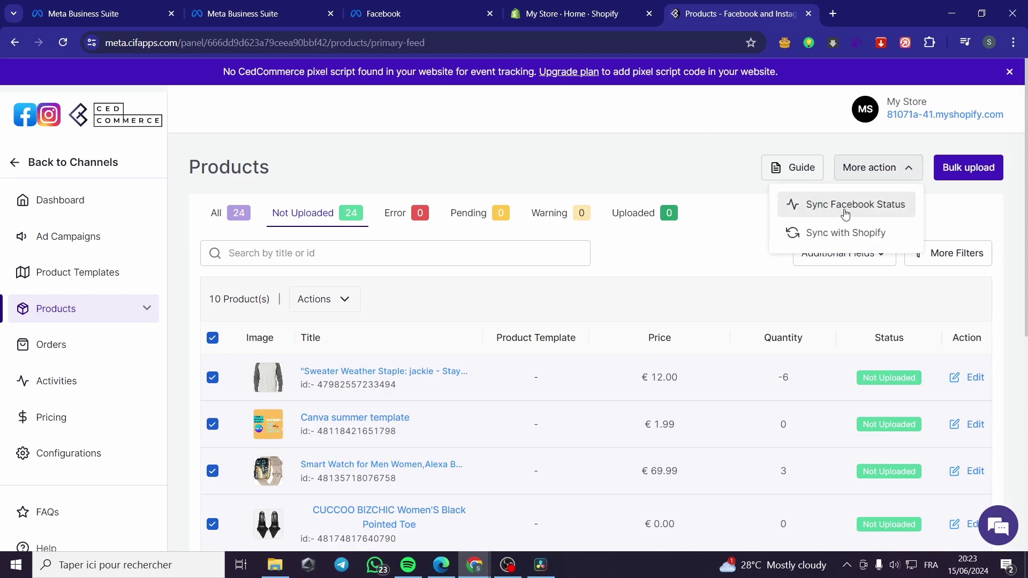
pyautogui.click(680, 300)
pyautogui.scroll(-1, 696, 298)
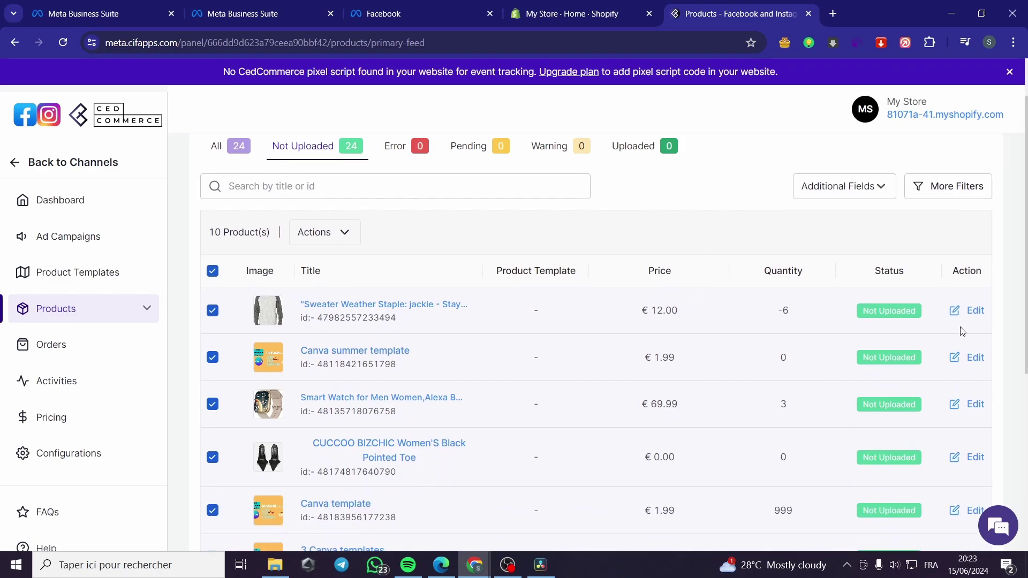
pyautogui.click(212, 272)
pyautogui.scroll(-1, 214, 276)
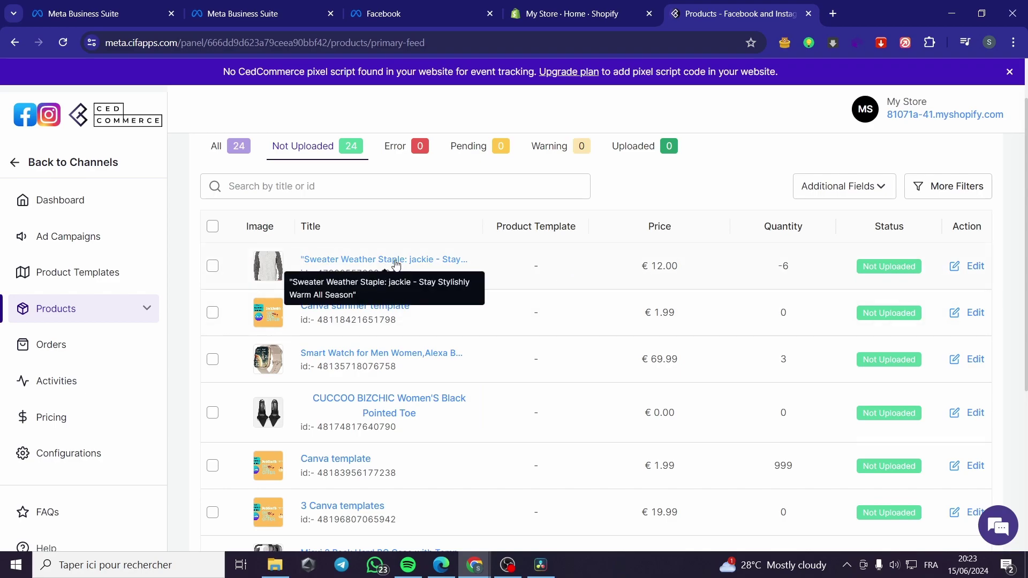
pyautogui.click(391, 263)
# Change the sweater's quantity from -6 to 600.
pyautogui.scroll(-2, 823, 284)
pyautogui.scroll(2, 787, 292)
pyautogui.tripleClick(749, 316)
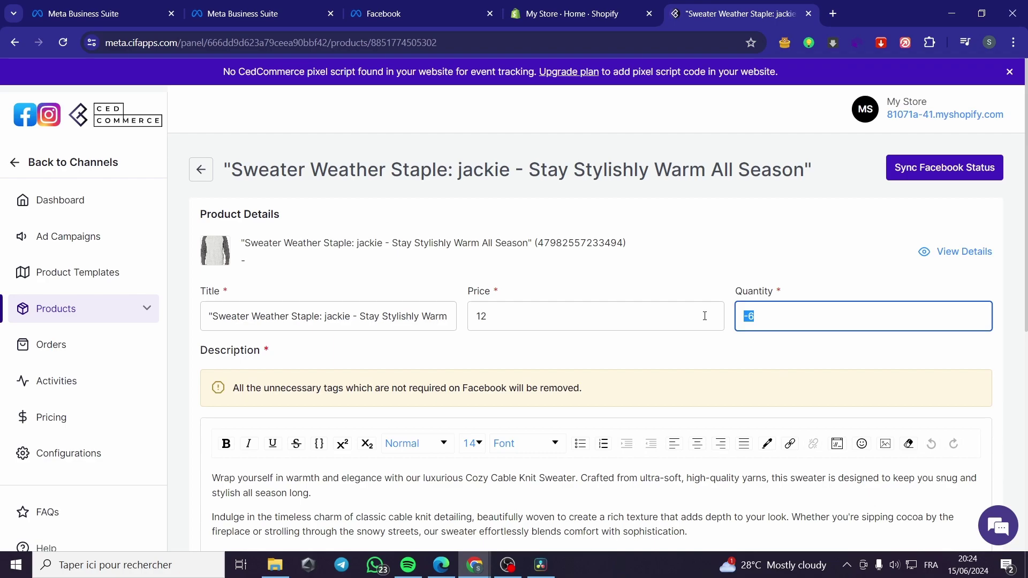
pyautogui.click(705, 271)
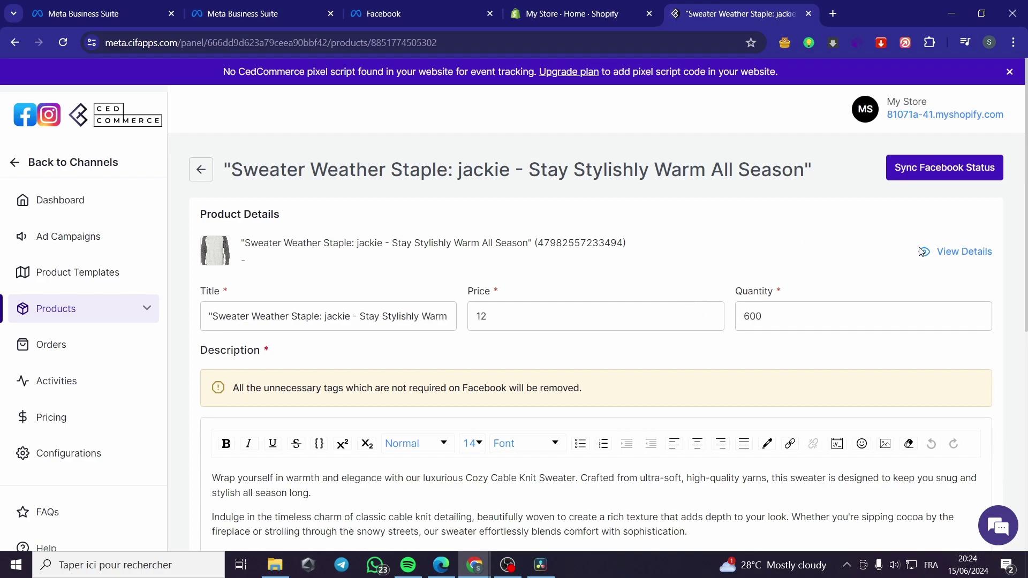
pyautogui.scroll(-1, 931, 268)
pyautogui.scroll(1, 942, 225)
# Sync the sweater's Facebook status, save its details and go back to the products list.
pyautogui.click(962, 176)
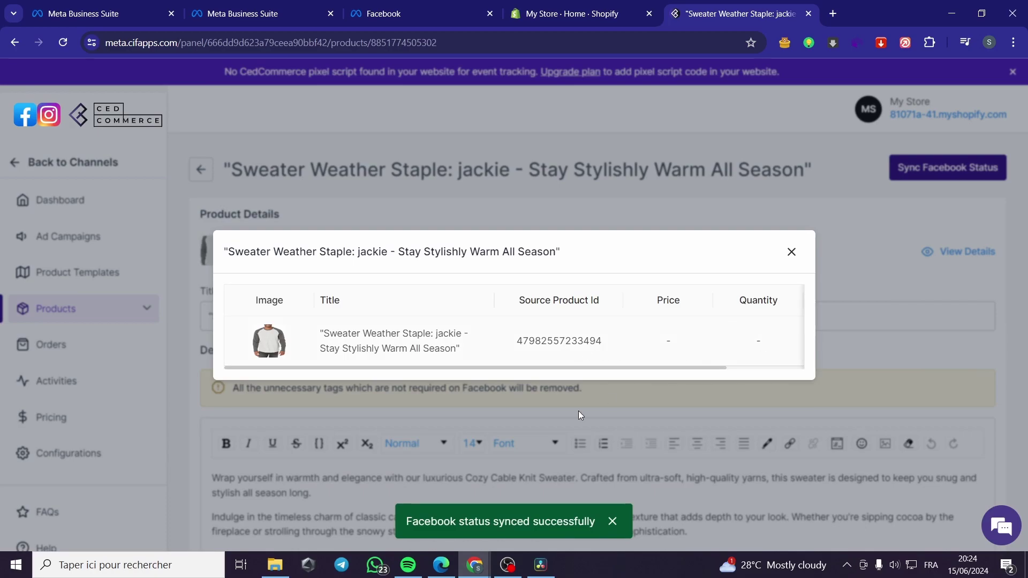
pyautogui.click(792, 252)
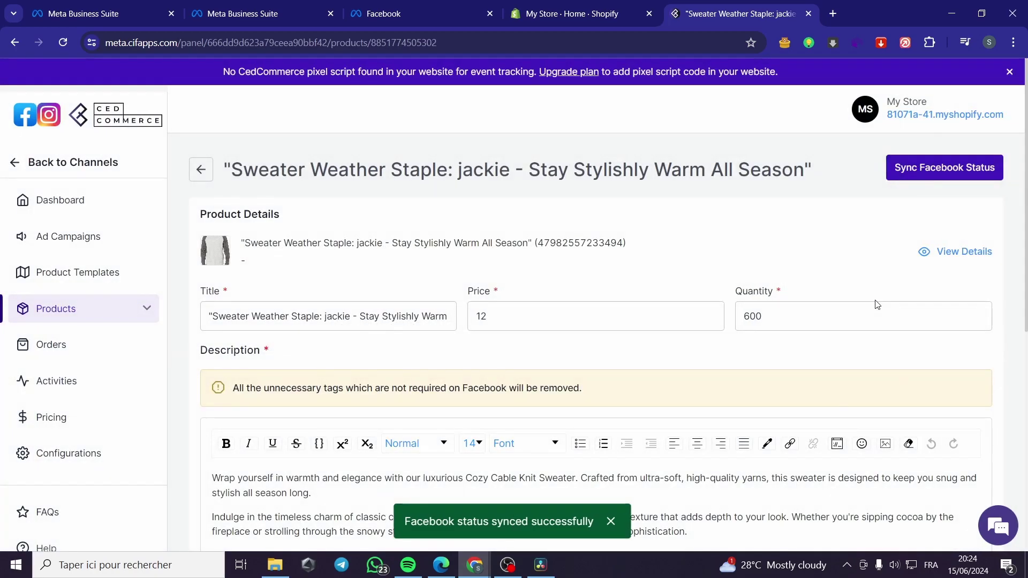
pyautogui.scroll(-10, 807, 411)
pyautogui.click(971, 476)
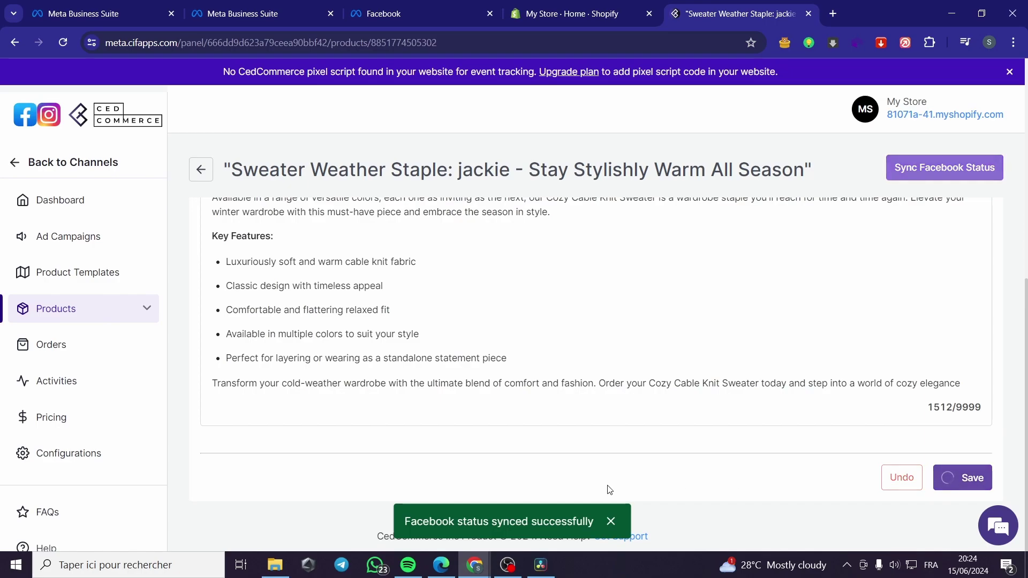
pyautogui.scroll(8, 873, 478)
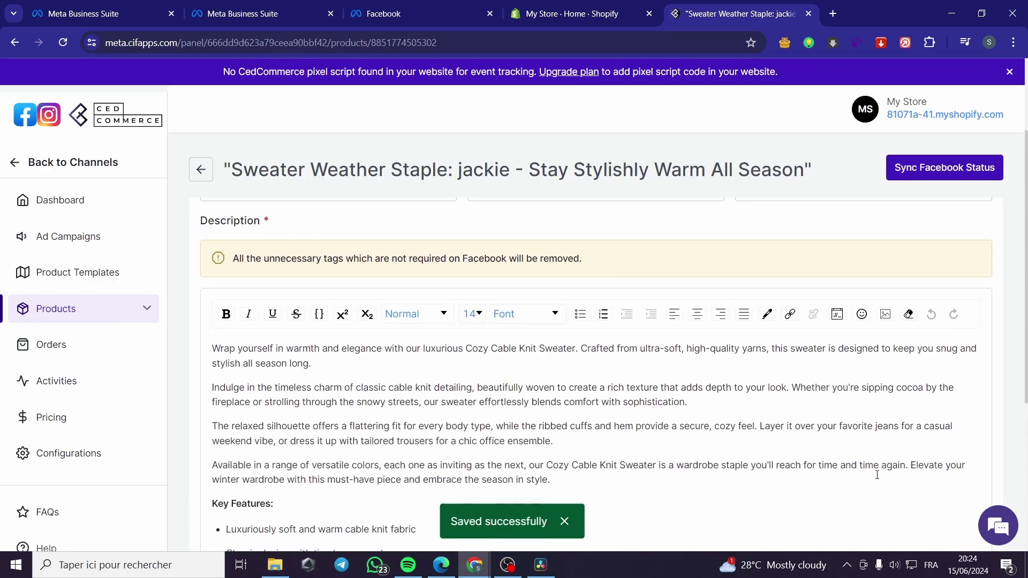
pyautogui.click(201, 175)
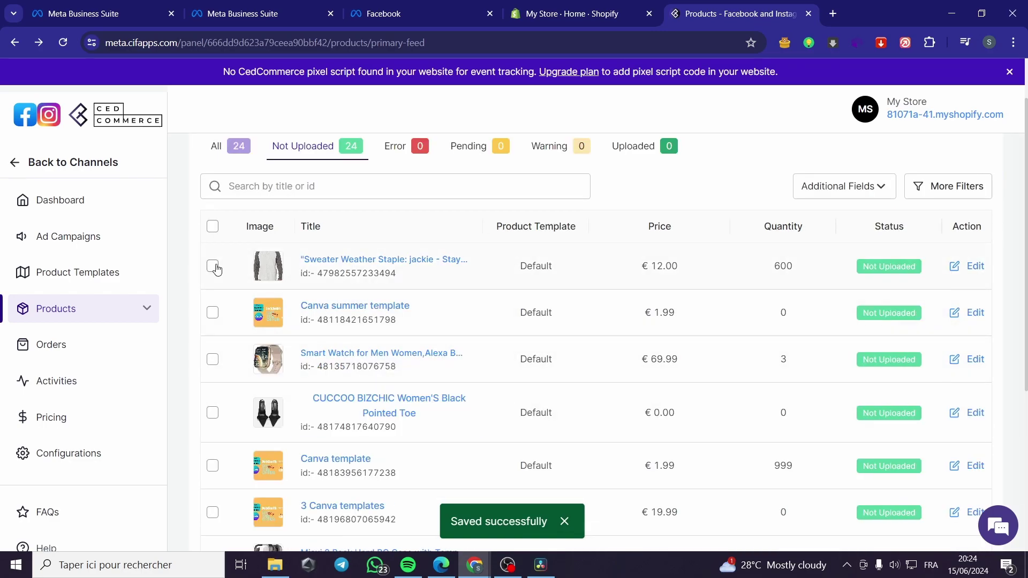
# Select only the sweater row and upload it via Actions > Upload, confirming Yes.
pyautogui.click(213, 266)
pyautogui.scroll(2, 338, 318)
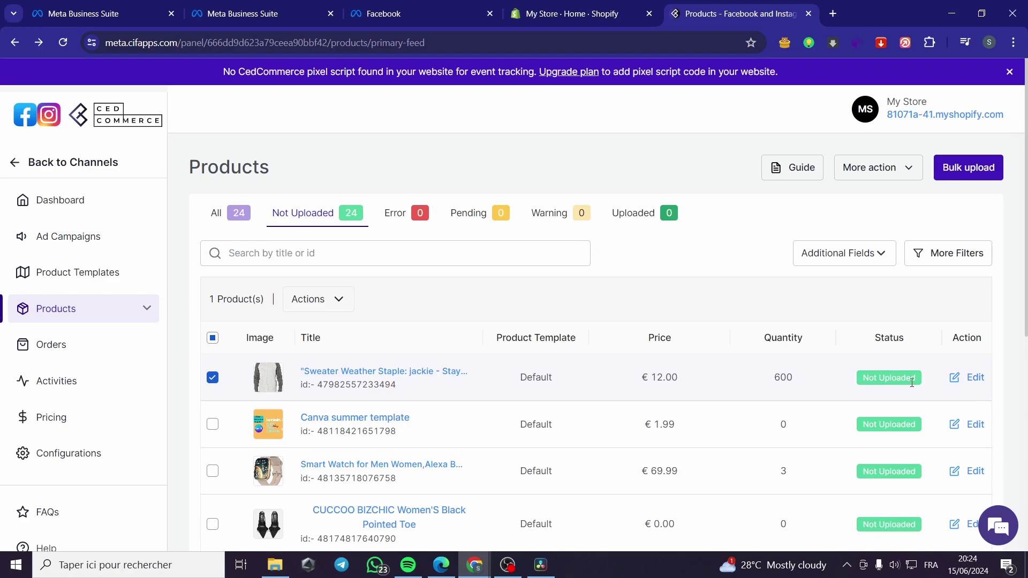
pyautogui.scroll(-7, 896, 382)
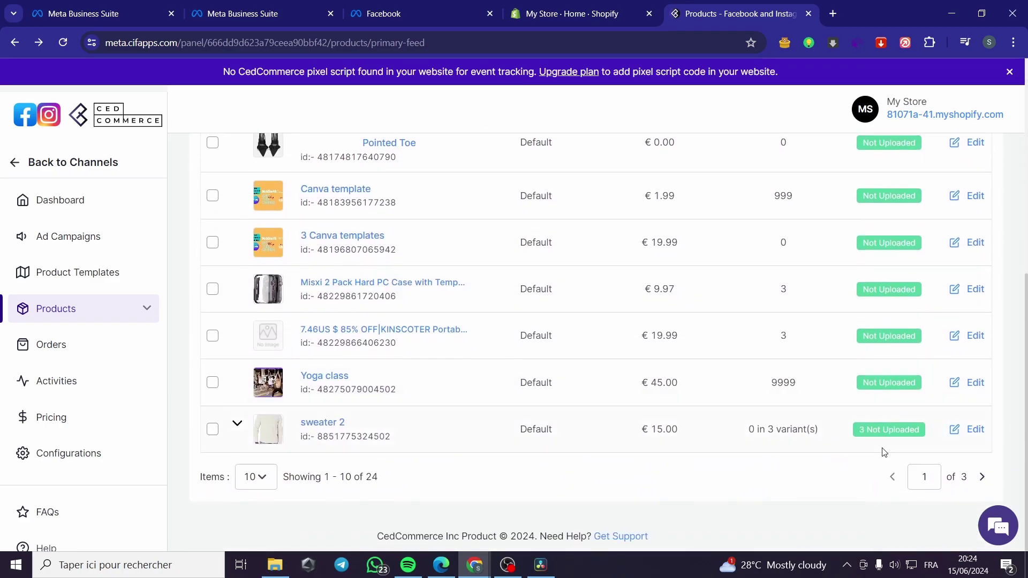
pyautogui.scroll(7, 356, 405)
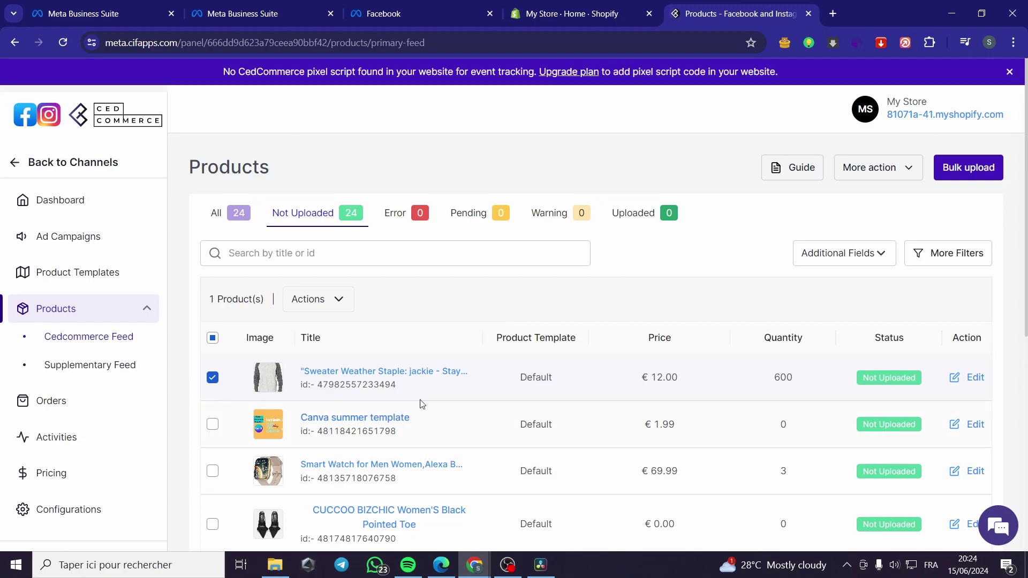
pyautogui.click(212, 338)
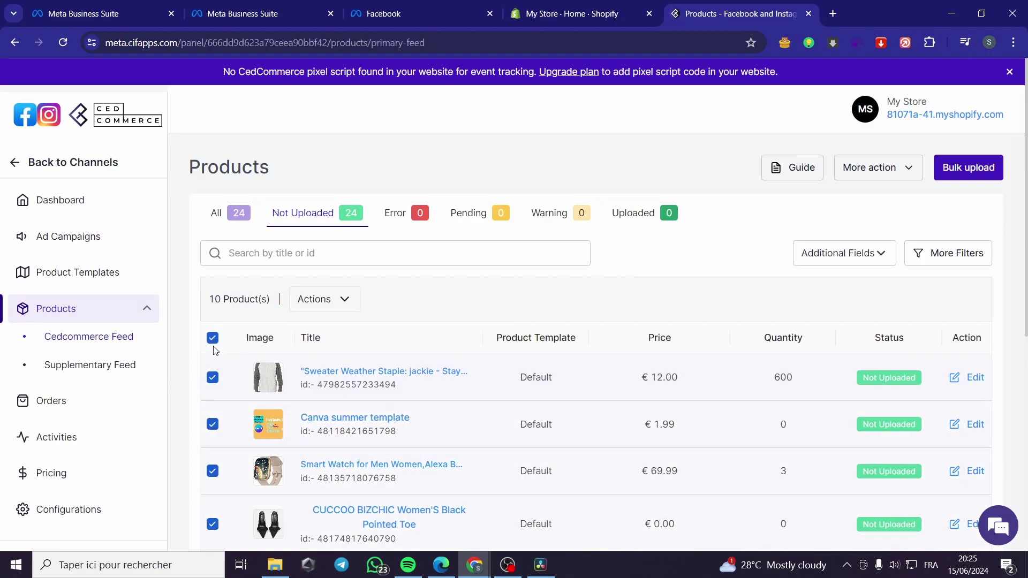
pyautogui.click(214, 379)
pyautogui.click(212, 336)
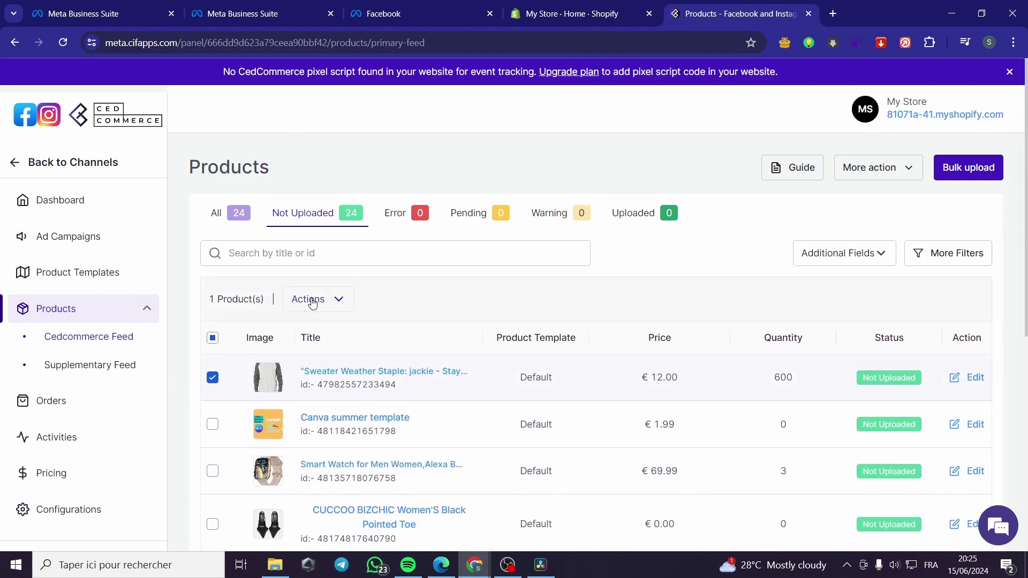
pyautogui.click(340, 303)
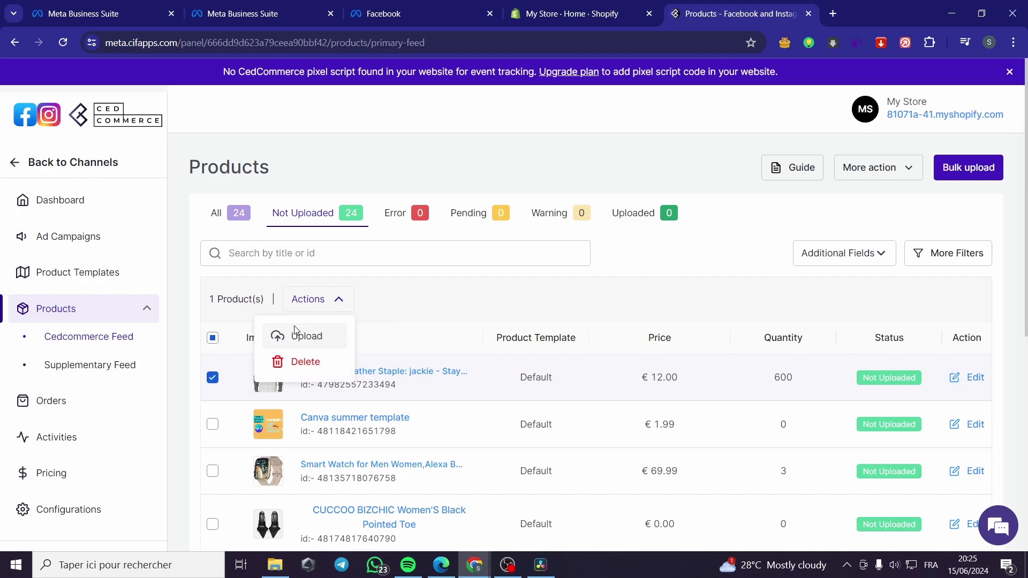
pyautogui.click(307, 338)
pyautogui.click(638, 363)
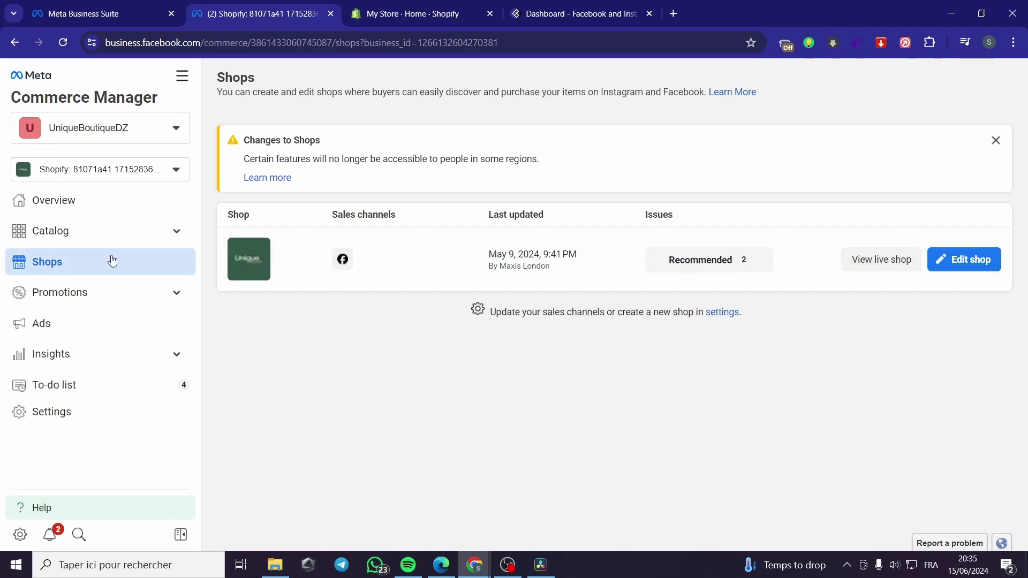
# Check the sweater in the catalog's Items list, then switch to the Ads channels page.
pyautogui.click(95, 244)
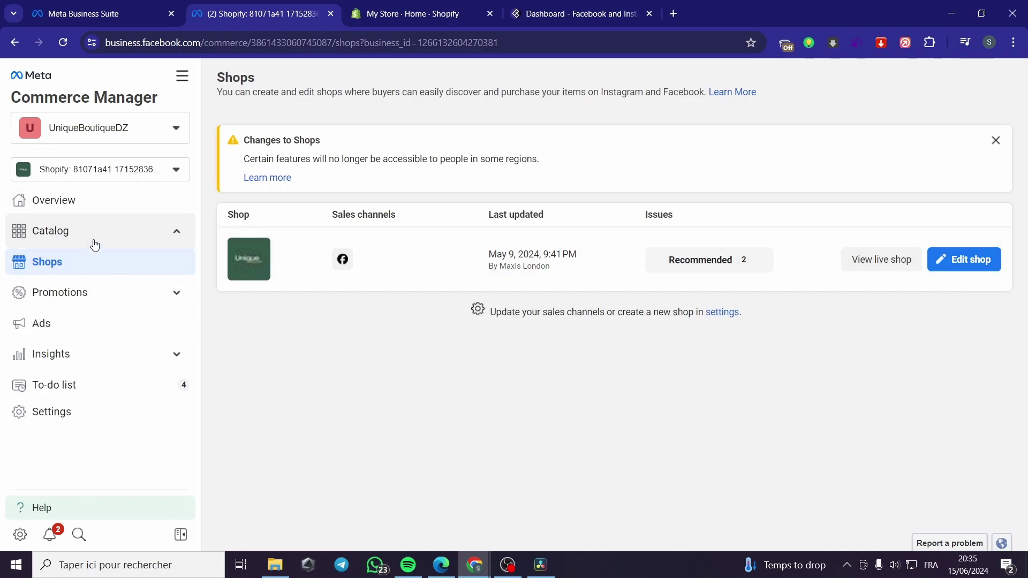
pyautogui.click(59, 260)
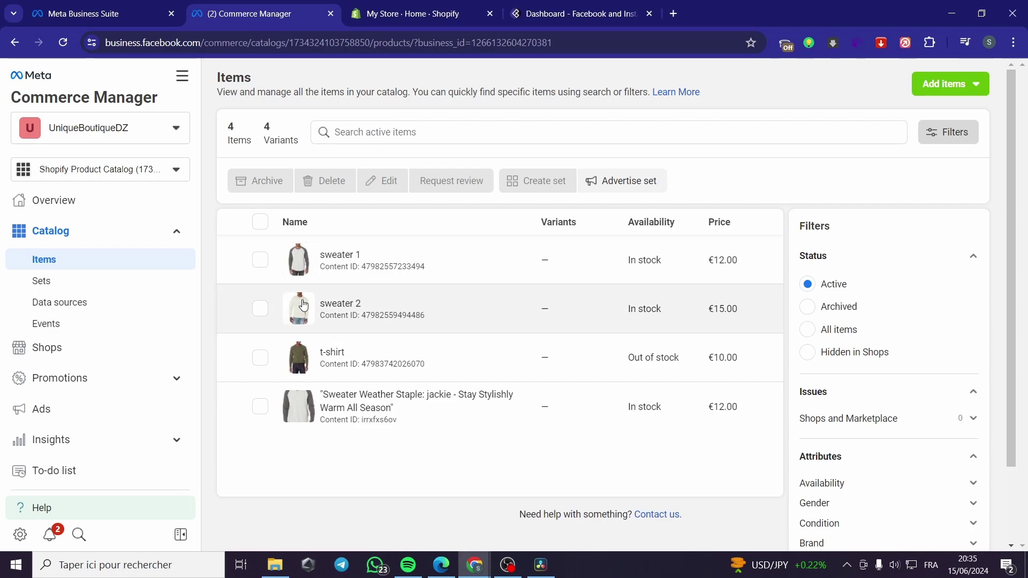
pyautogui.click(63, 410)
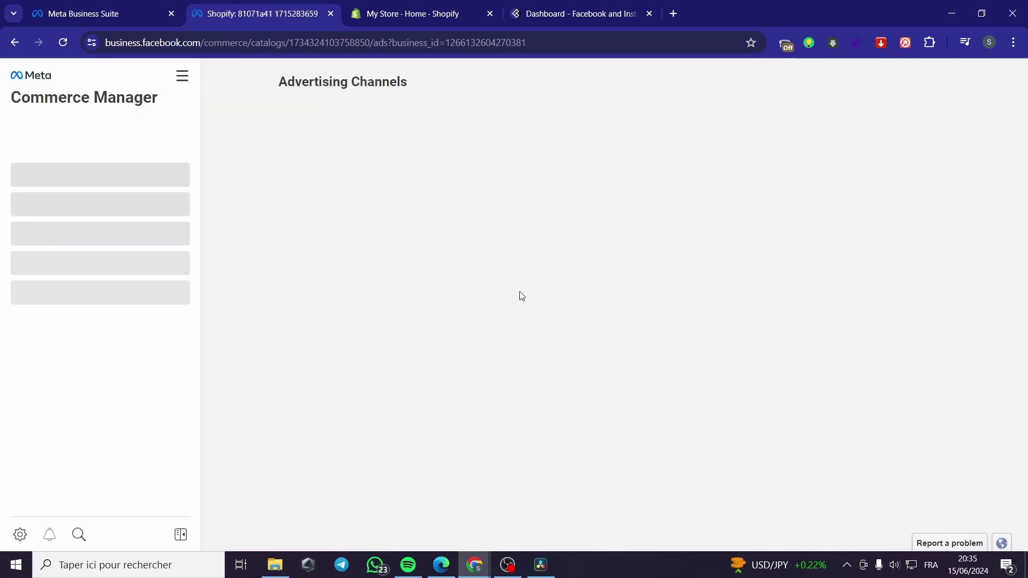